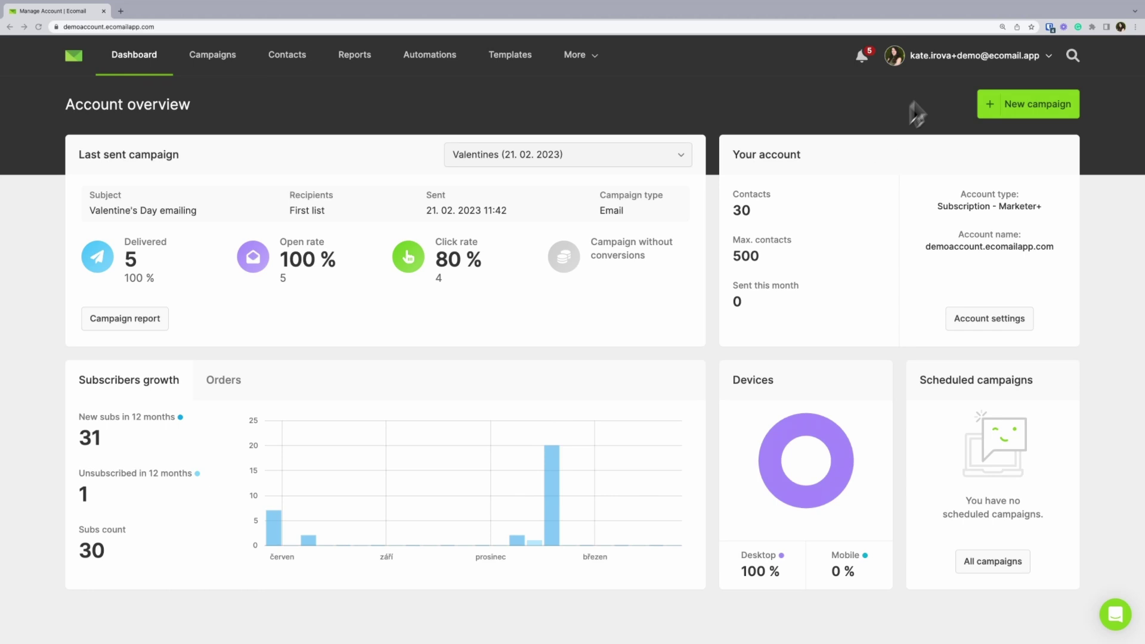
- From the Domains settings, add ecomaildemo.com as a new sending domain and continue to step 2
click(942, 106)
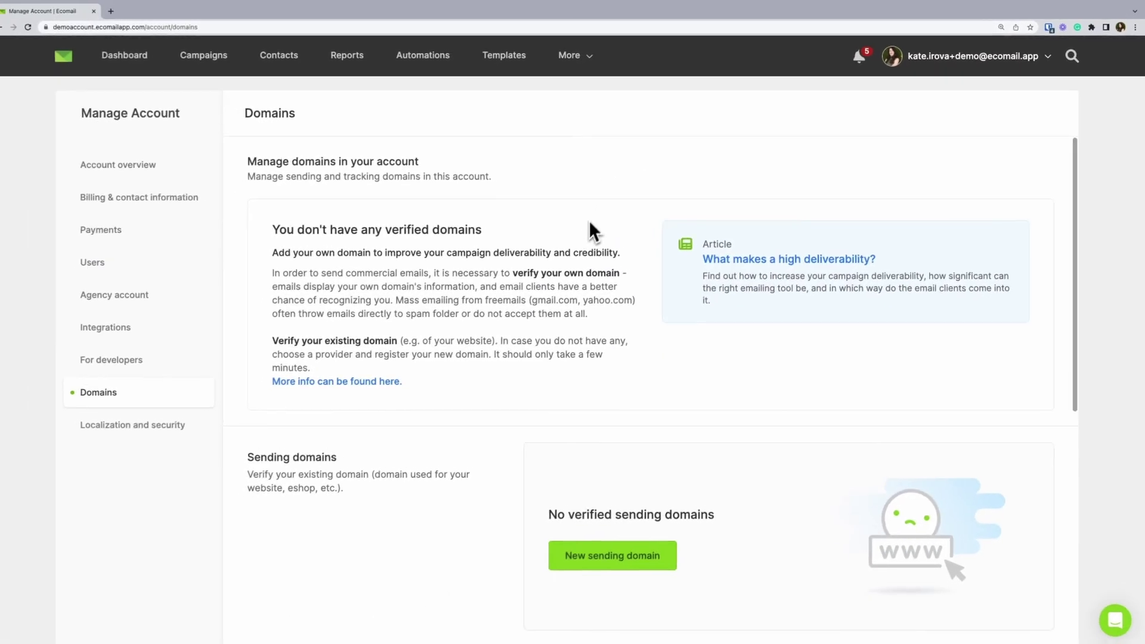
scroll(589, 225, down, 3)
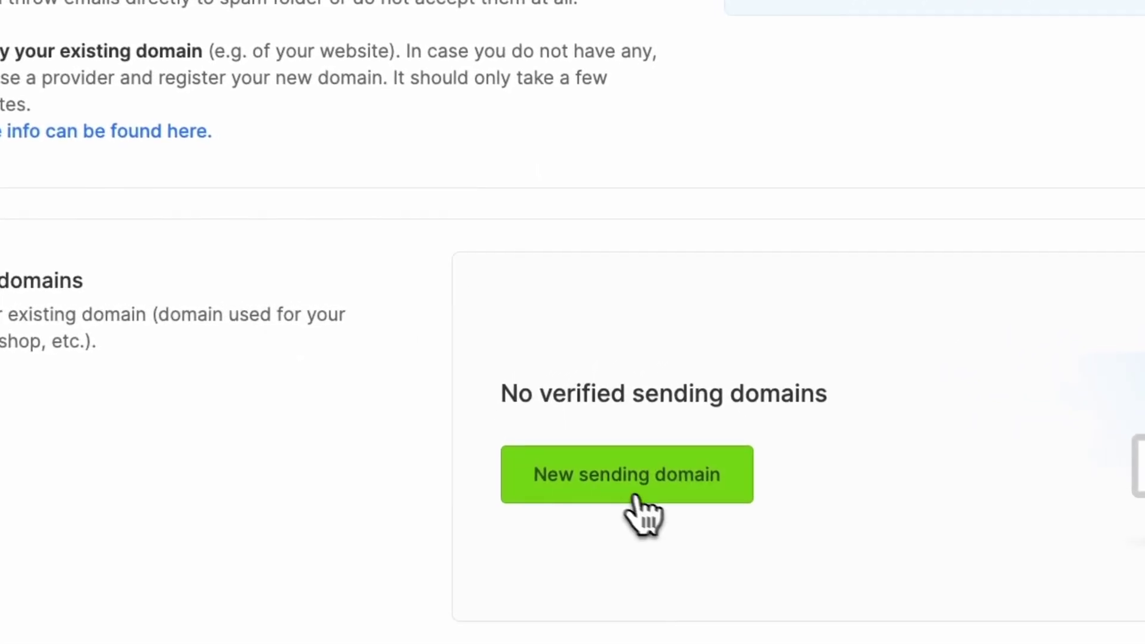
click(650, 485)
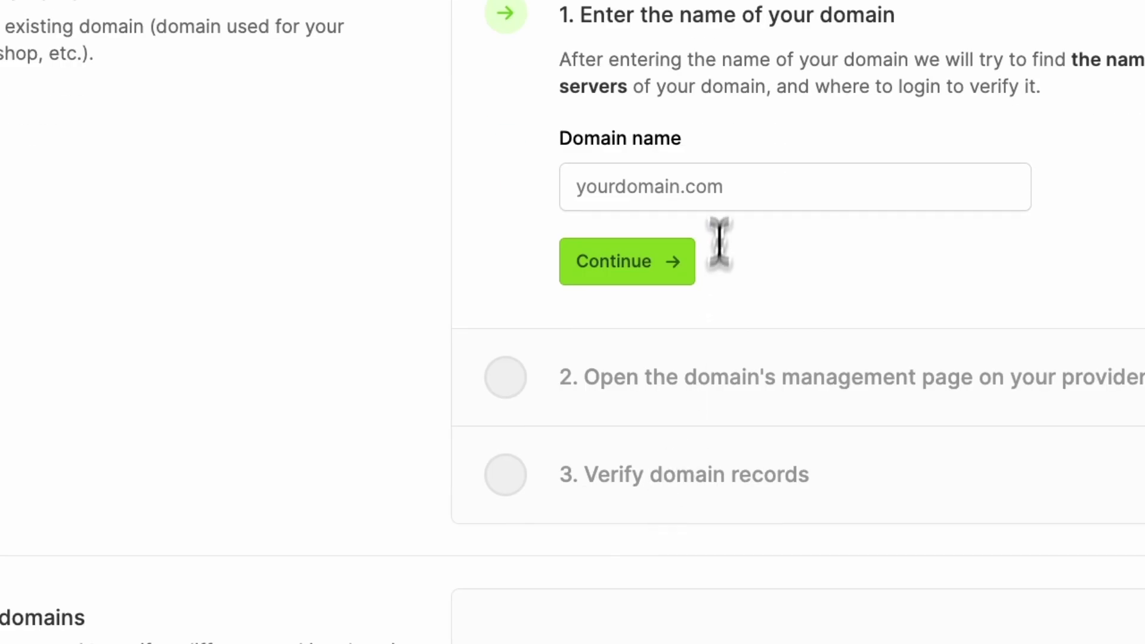
click(718, 183)
text(ecomaildem)
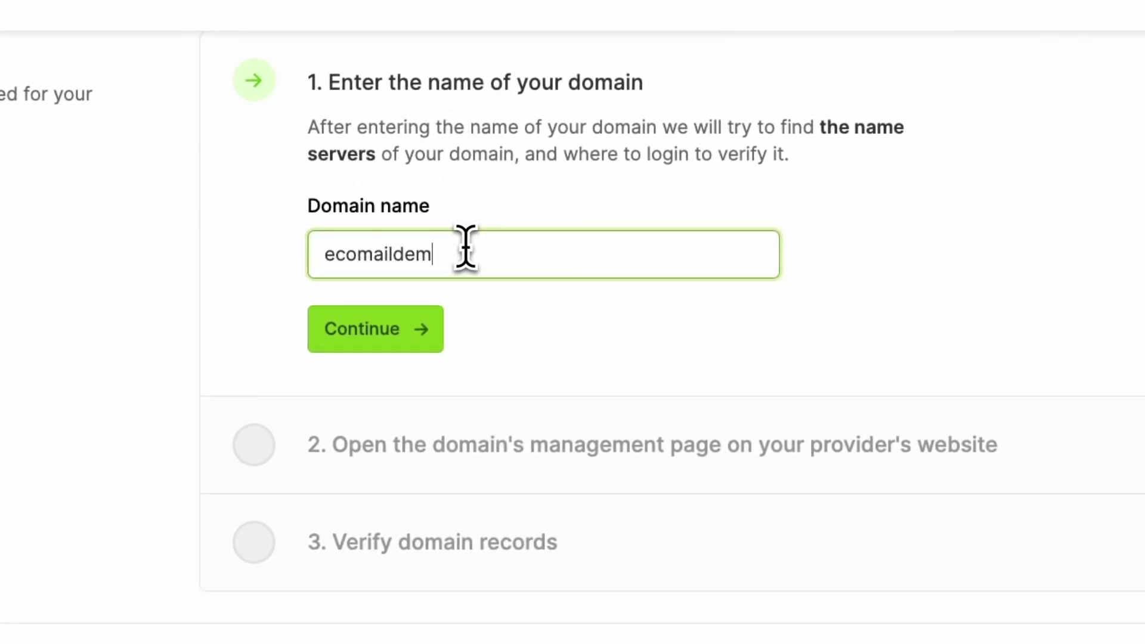
text(o.com)
click(409, 327)
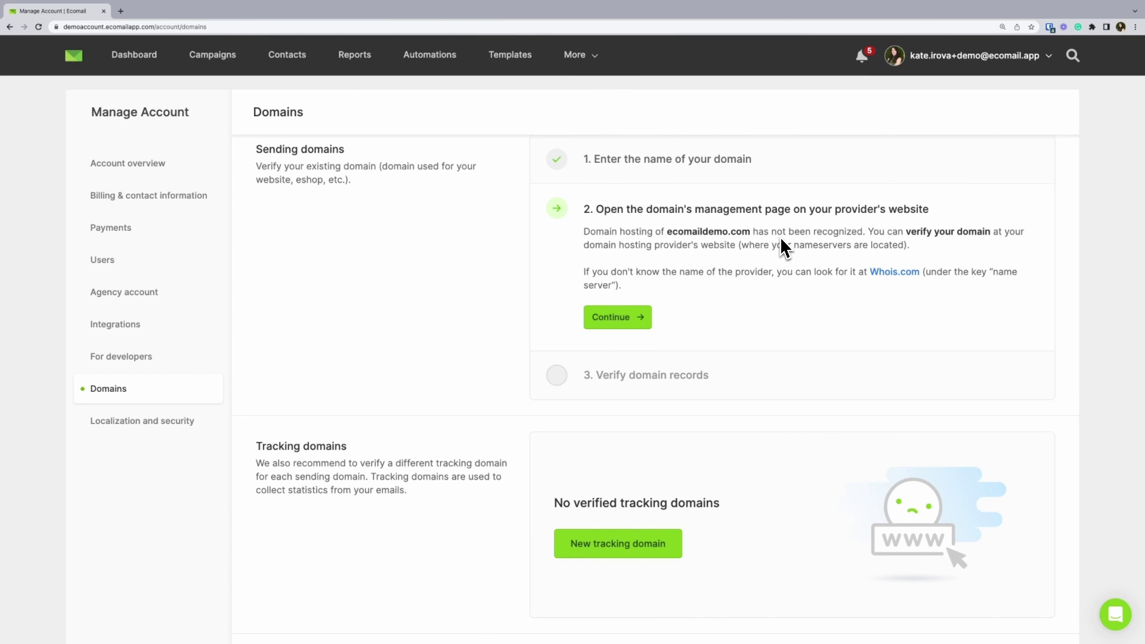
- Look up ecomaildemo.com on Whois.com to find its registrar GoDaddy and its two name servers
click(876, 272)
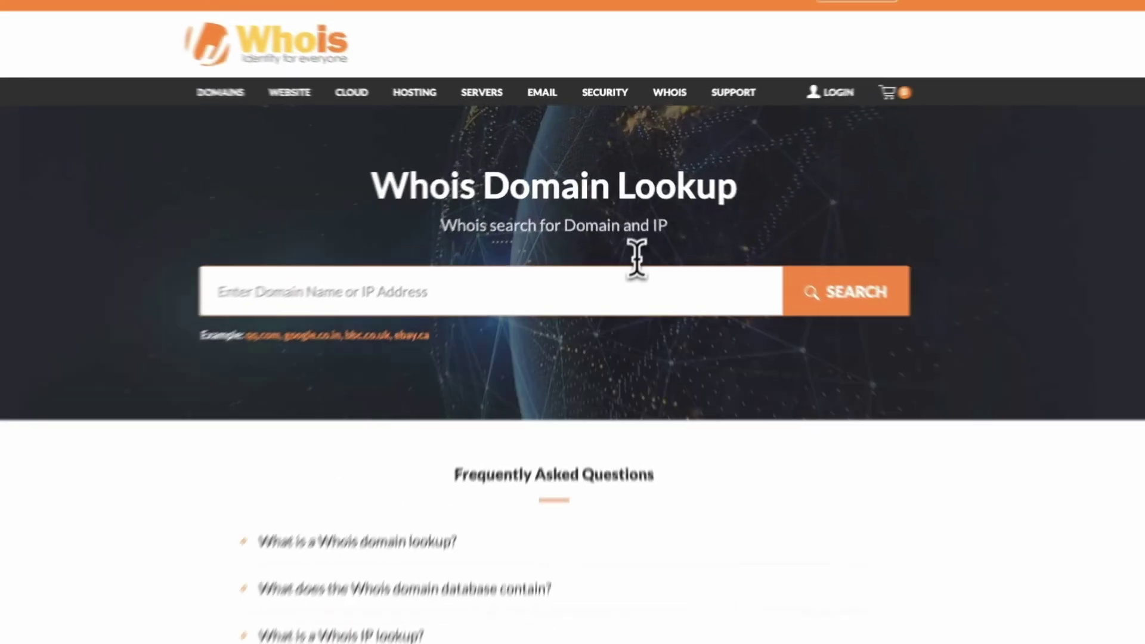
click(627, 286)
text(ecomaildemo.com)
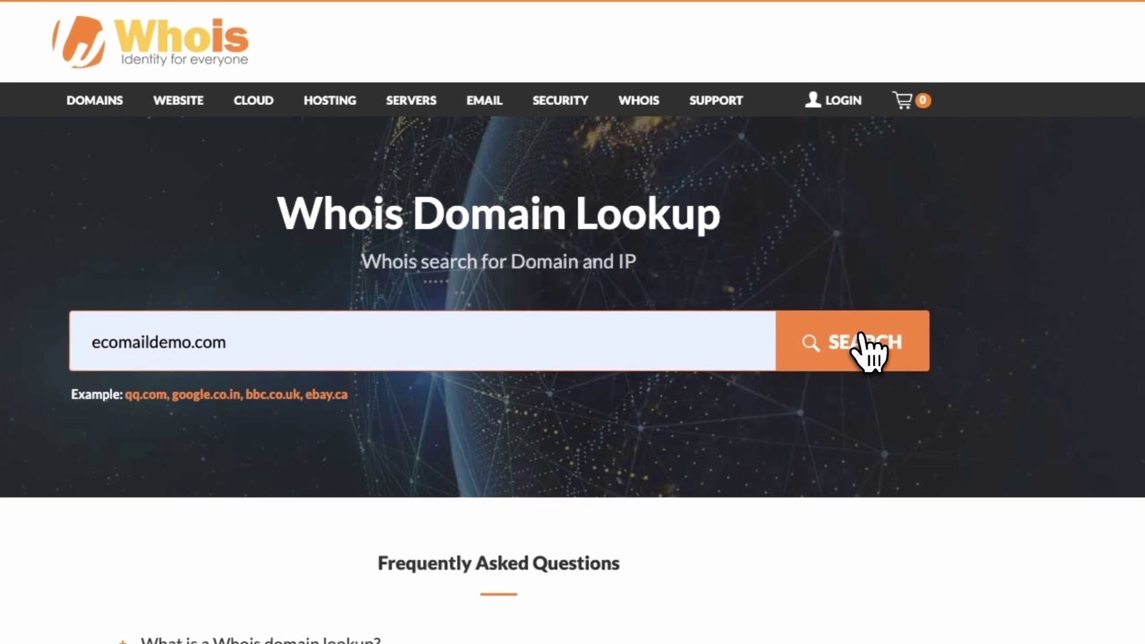
click(869, 352)
triple_click(234, 283)
click(583, 427)
drag(679, 465, 491, 413)
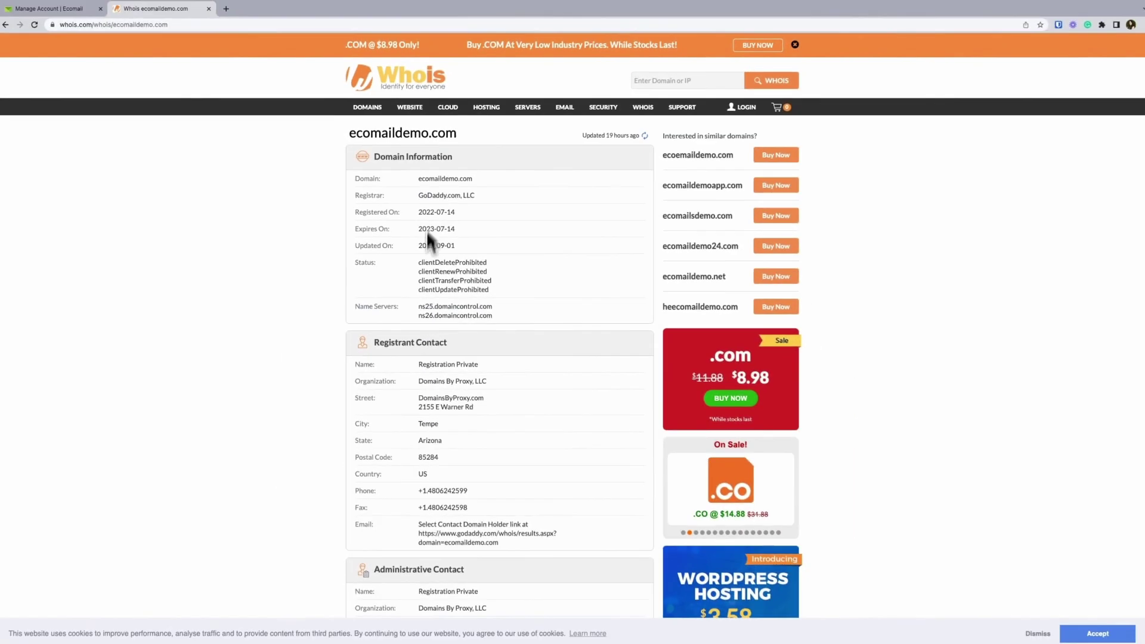
key(super+w)
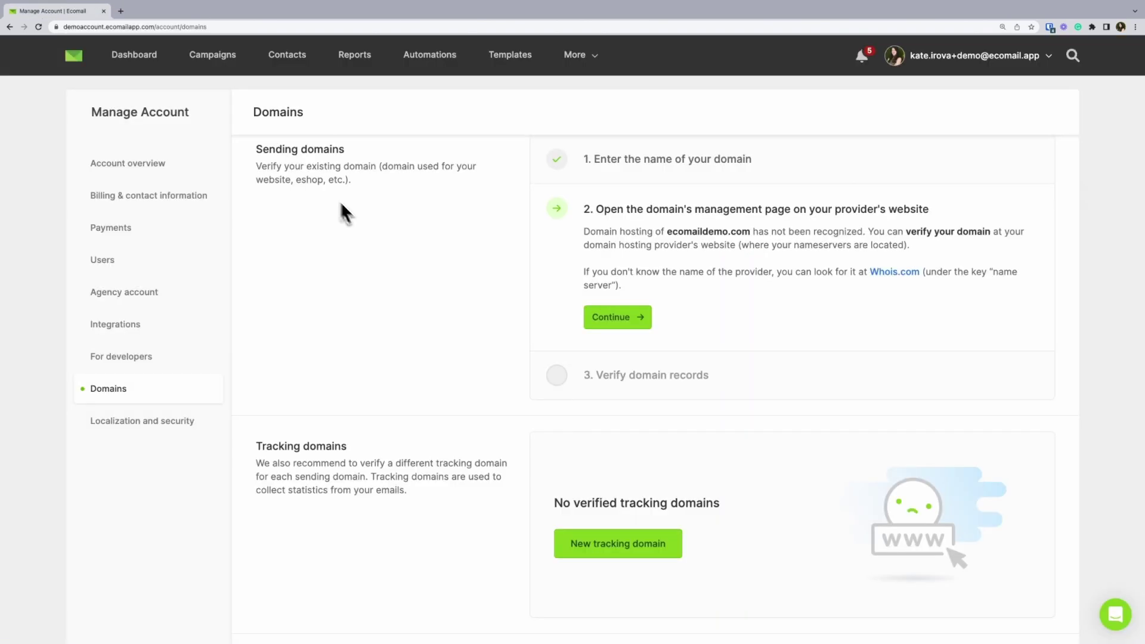
- Enter news as the third-level subdomain and scroll down to its DKIM TXT record
click(613, 316)
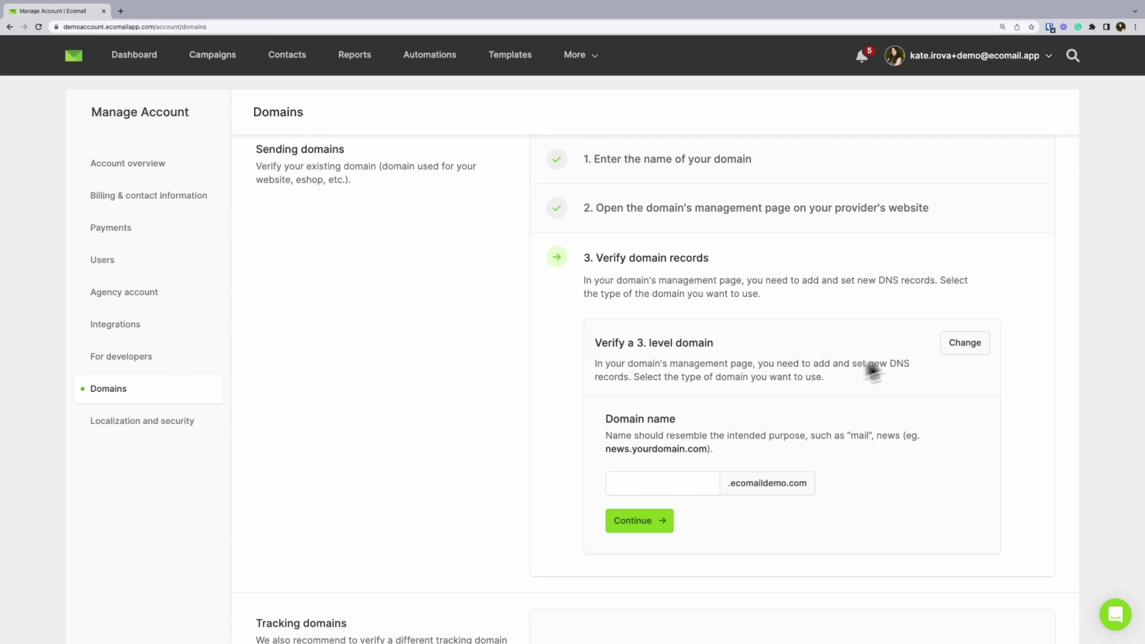
click(626, 477)
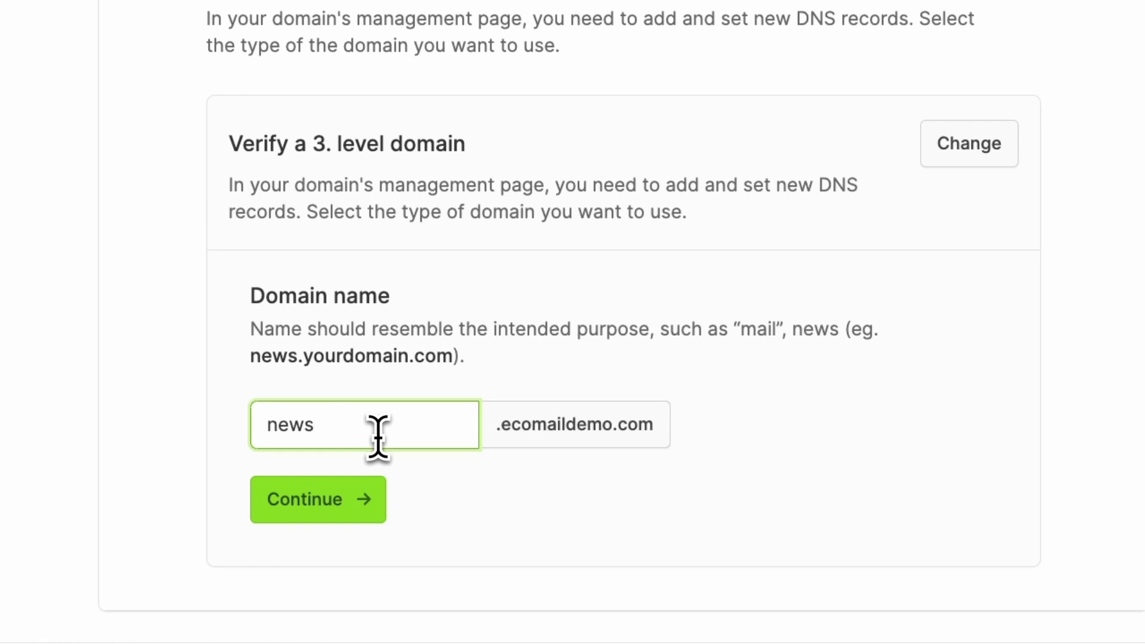
click(364, 510)
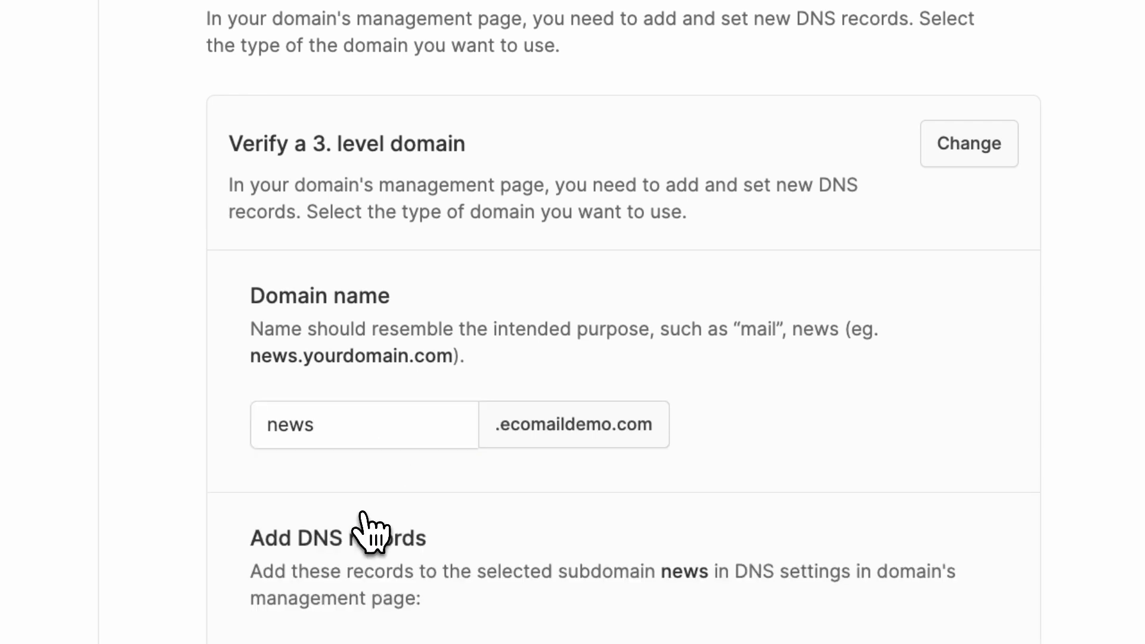
scroll(364, 519, down, 8)
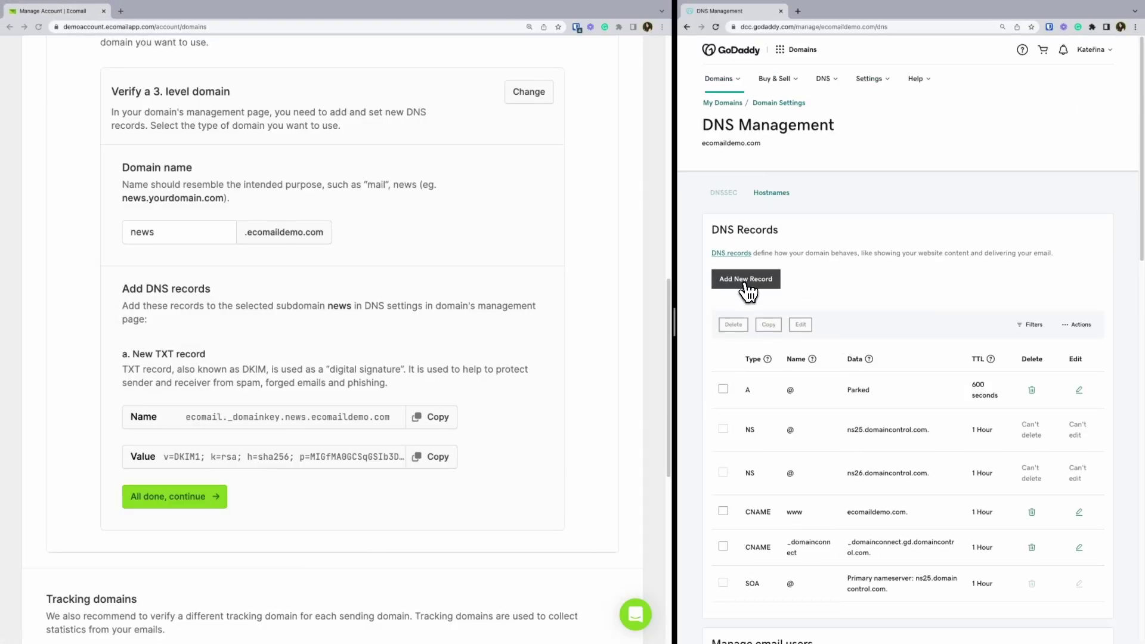
- In GoDaddy, save a TXT record with Ecomail's DKIM name and key value and TTL 1/2 Hour
click(750, 280)
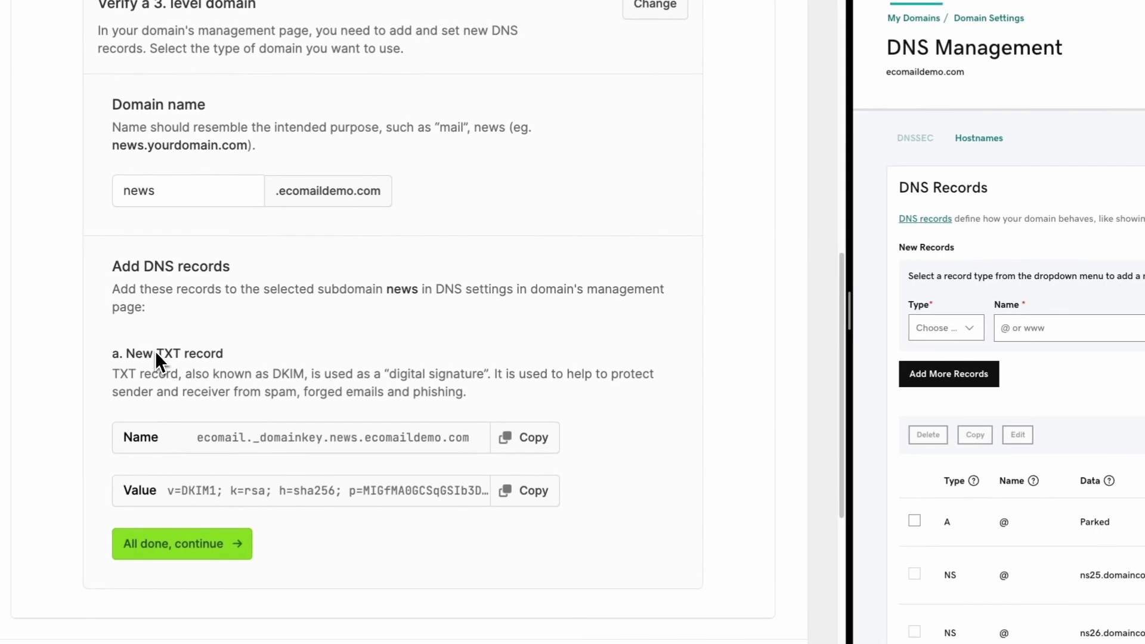
drag(33, 374, 100, 371)
click(941, 331)
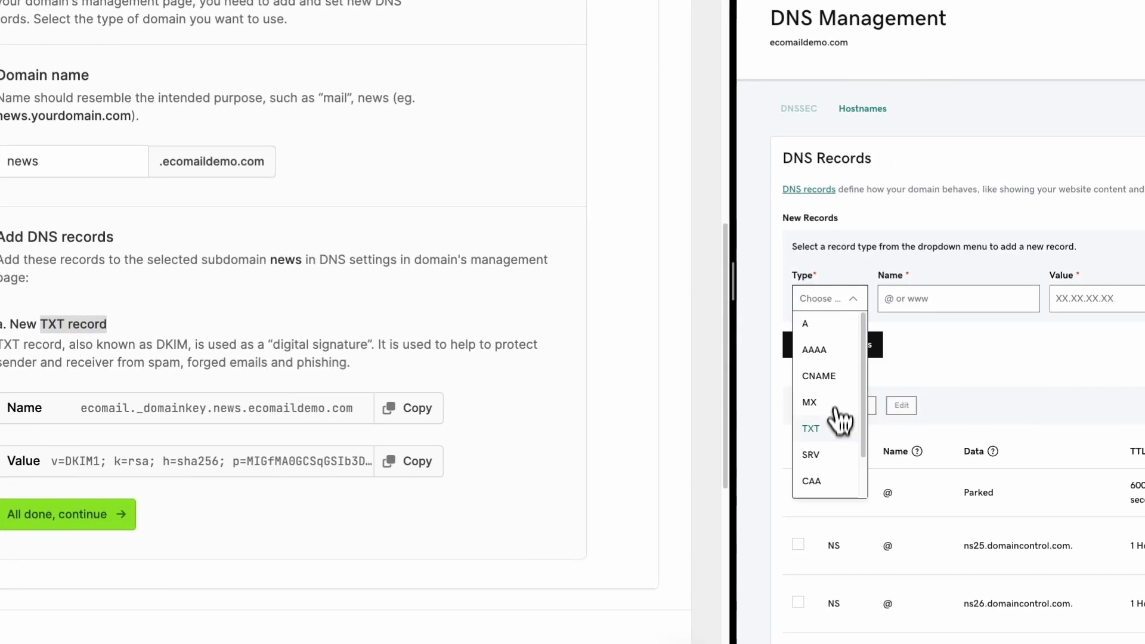
click(926, 456)
click(514, 399)
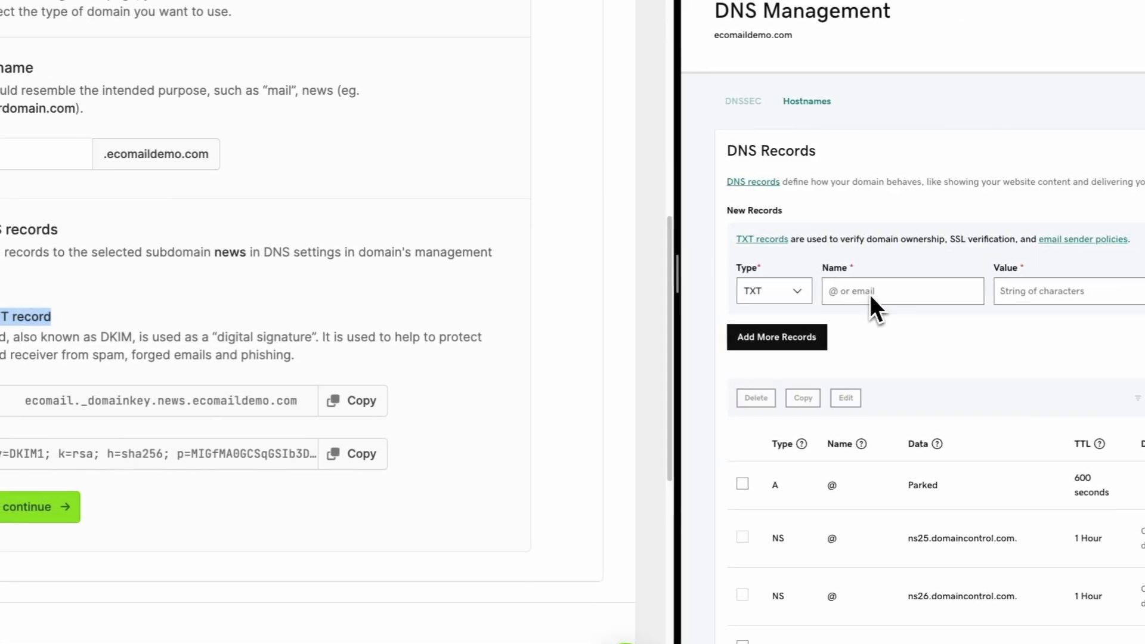
click(1023, 291)
key(ctrl+v)
click(346, 456)
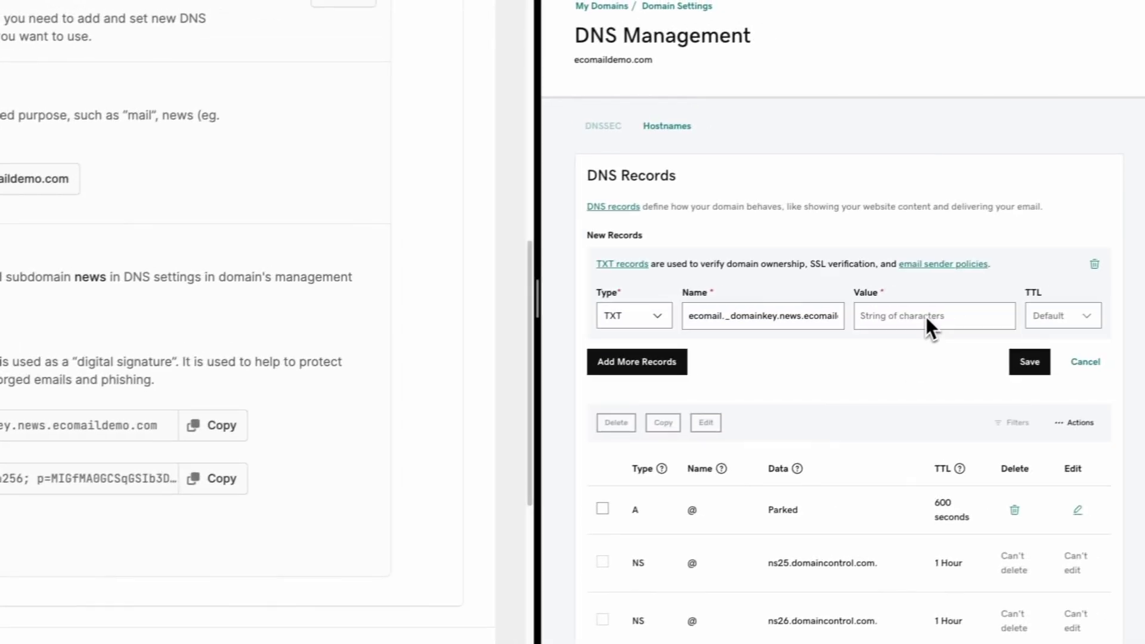
click(1037, 296)
key(ctrl+v)
click(1034, 319)
click(1027, 350)
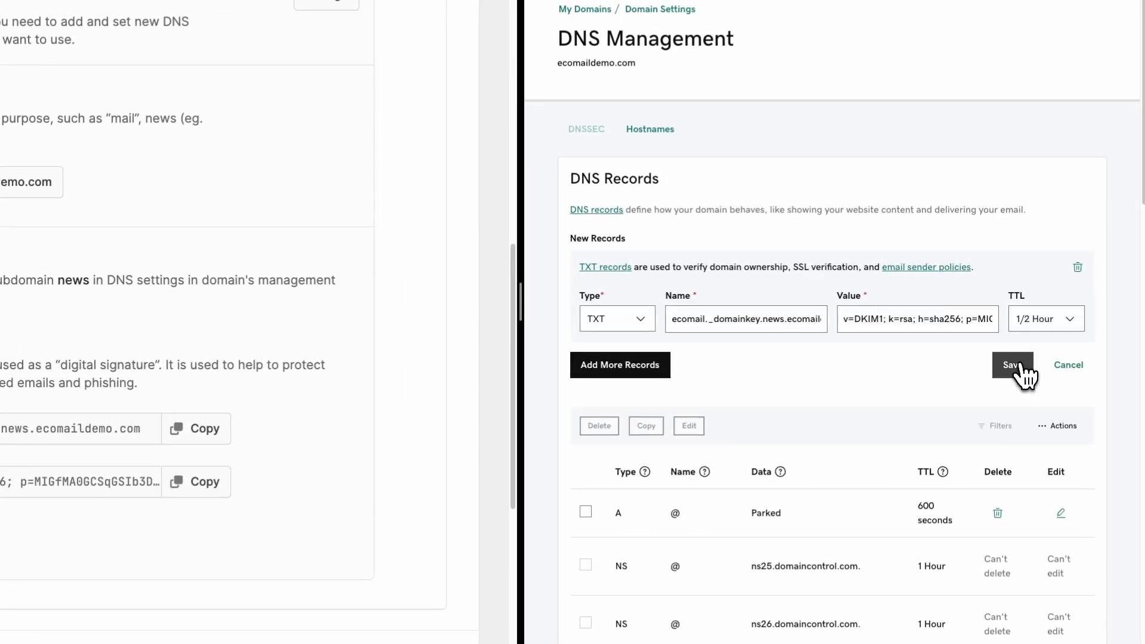
click(1019, 366)
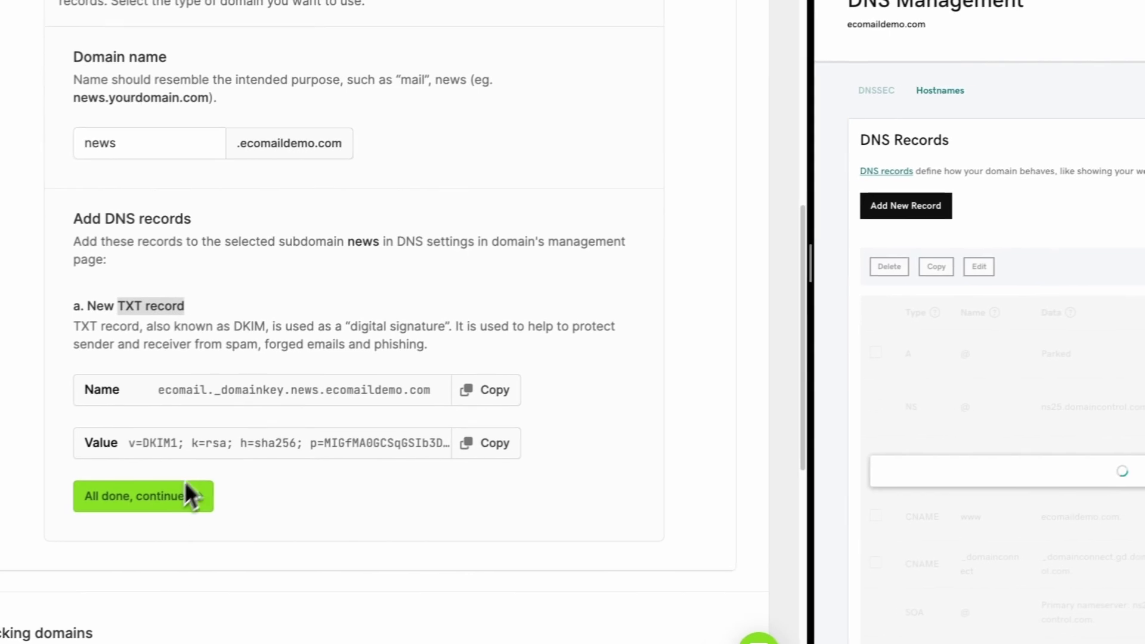
- Add a CNAME record news.ecomaildemo.com pointing to sparkpostmail.com with TTL 1/2 Hour
click(186, 496)
scroll(209, 497, down, 4)
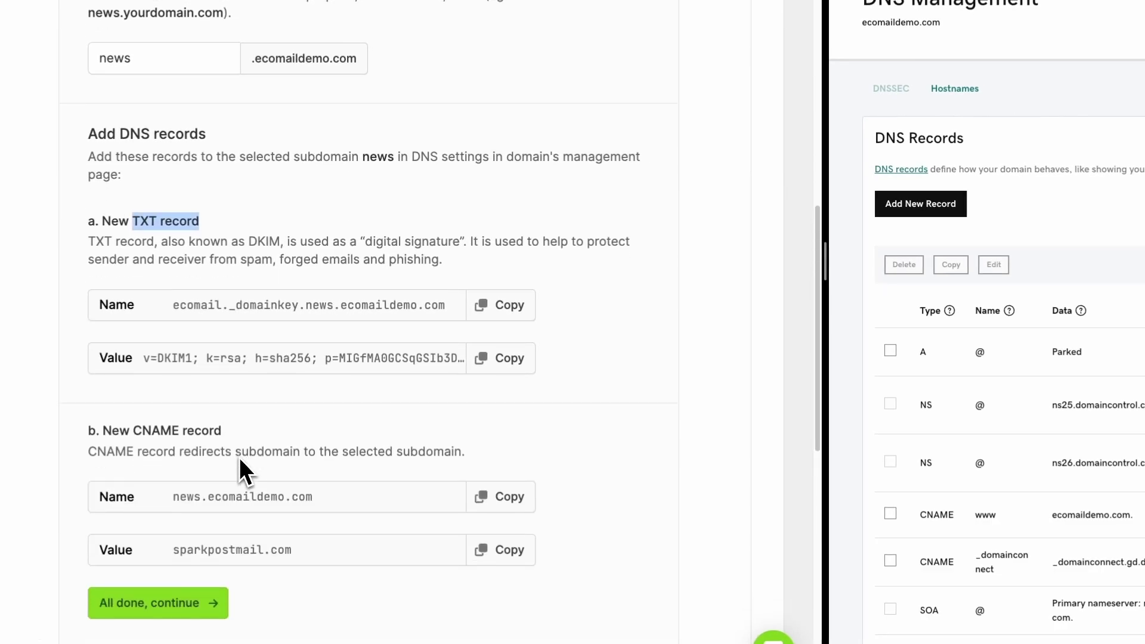
drag(130, 265, 222, 265)
click(920, 203)
click(916, 278)
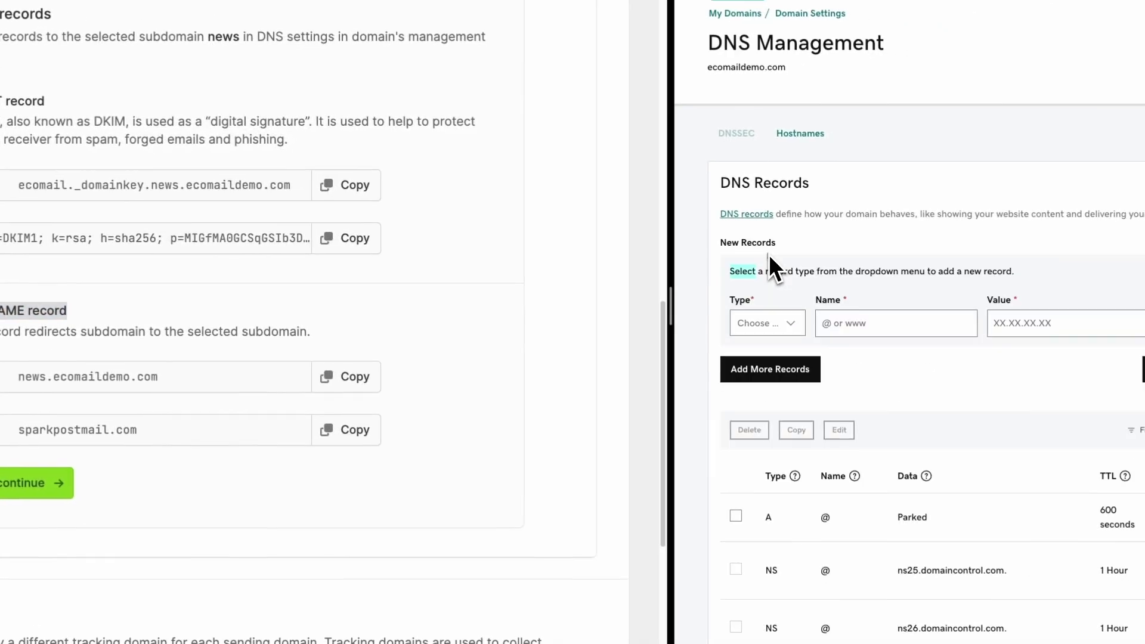
click(755, 400)
click(354, 376)
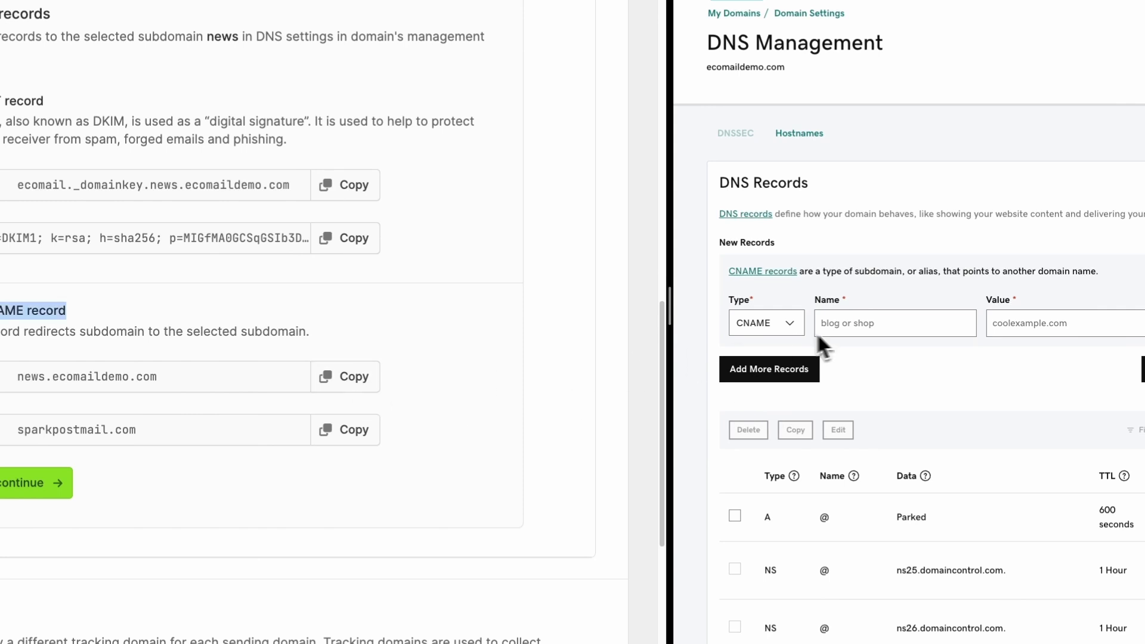
click(843, 324)
key(ctrl+v)
click(352, 429)
click(1008, 325)
key(ctrl+v)
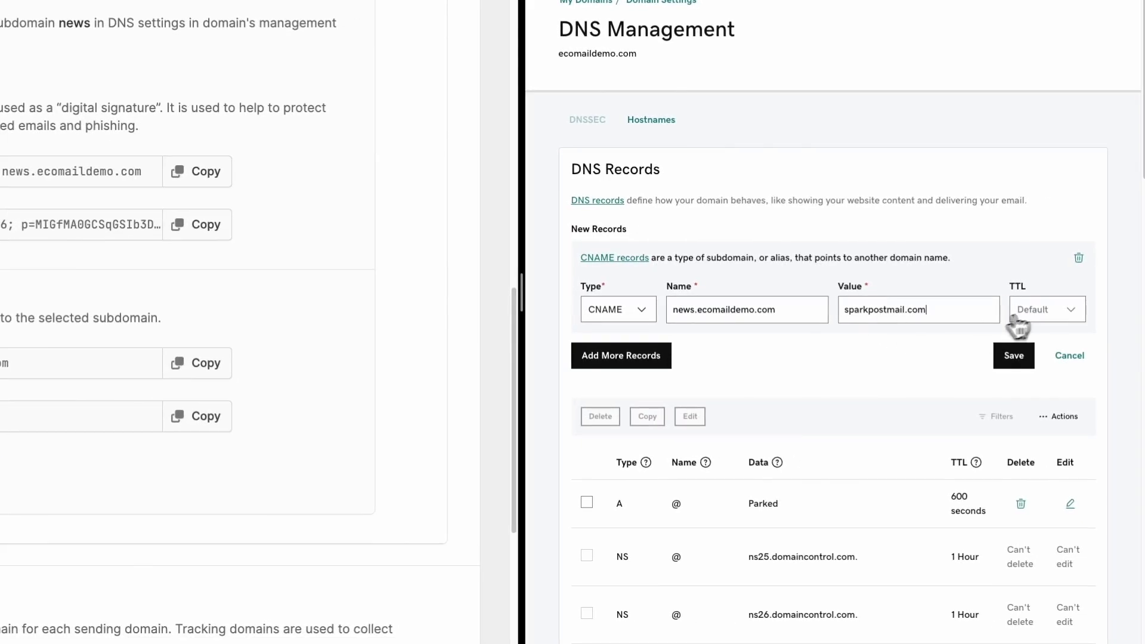
click(1018, 327)
click(1043, 417)
click(1018, 360)
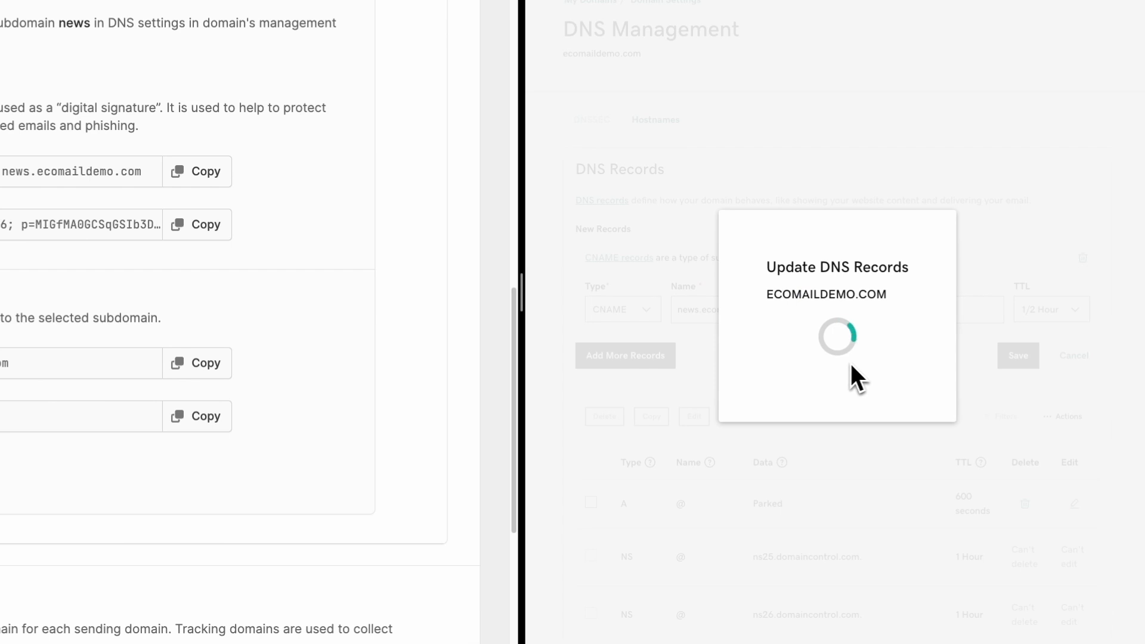
- Mark the CNAME record done, finish the setup, and view news.ecomaildemo.com in Sending domains
click(9, 456)
scroll(396, 452, down, 2)
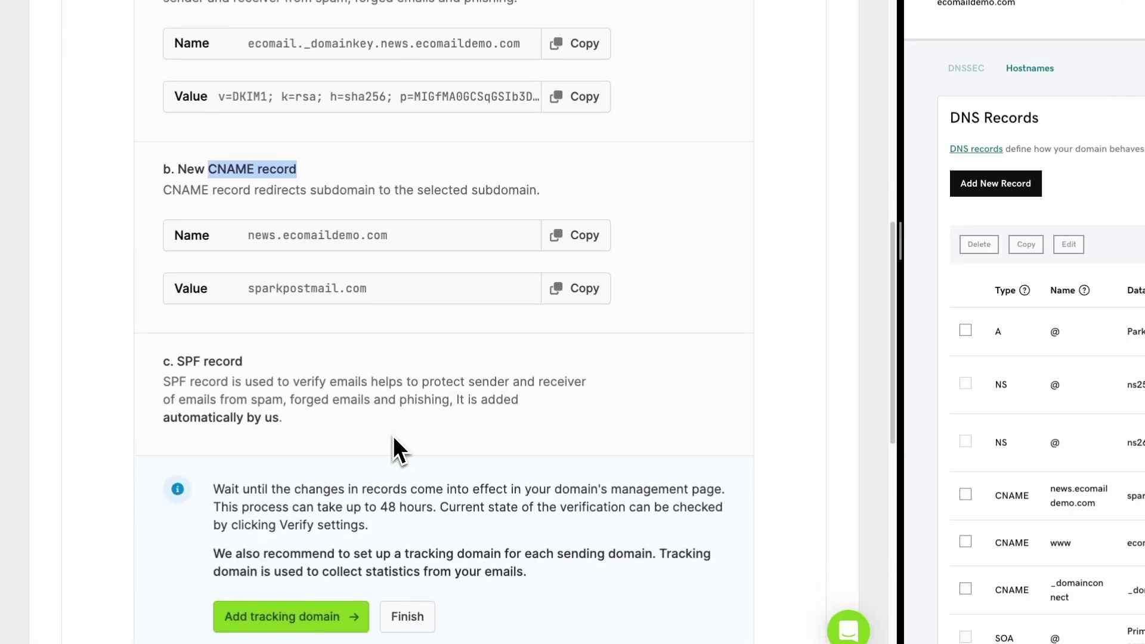
click(411, 411)
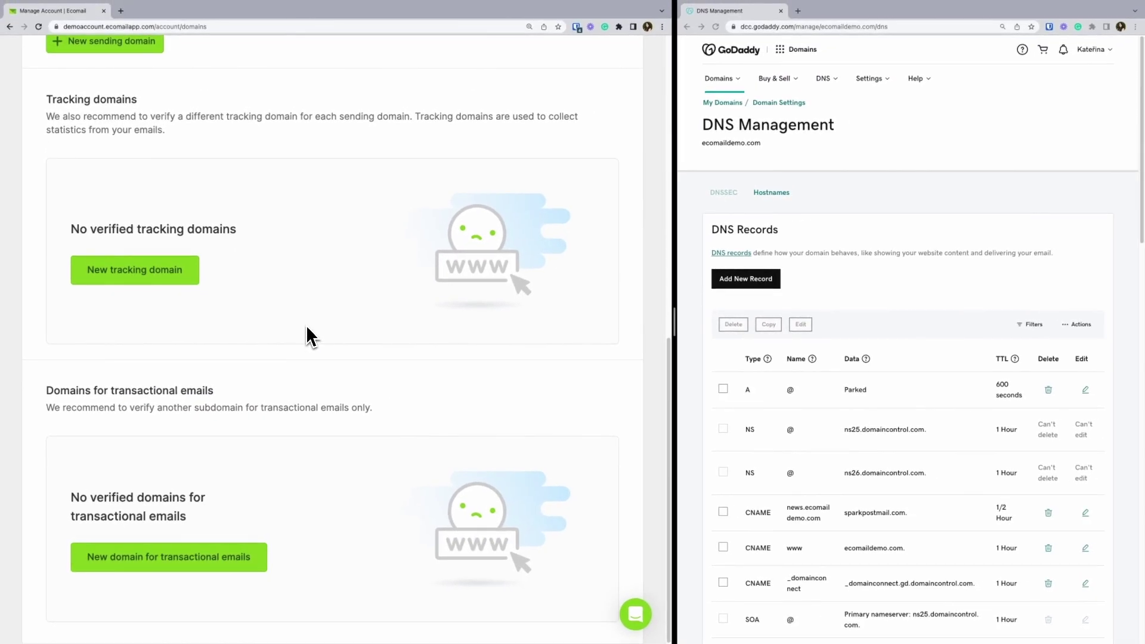
scroll(305, 328, up, 5)
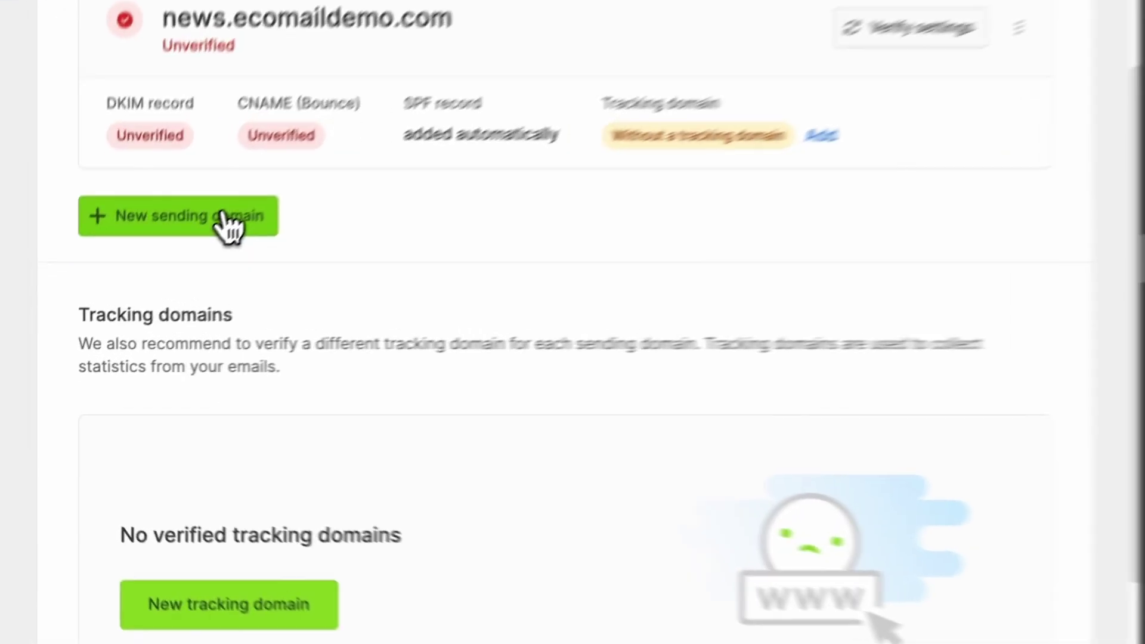
- Add ecomaildemo.com as another new sending domain and advance to the domain records step
click(127, 298)
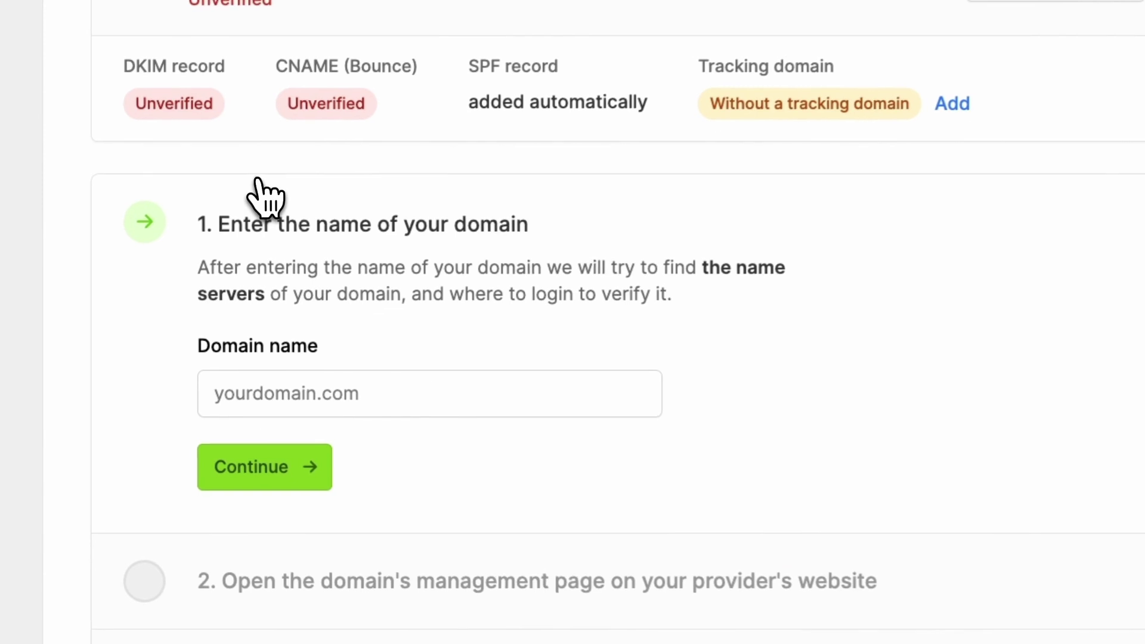
click(319, 394)
text(ecomaildemo.com)
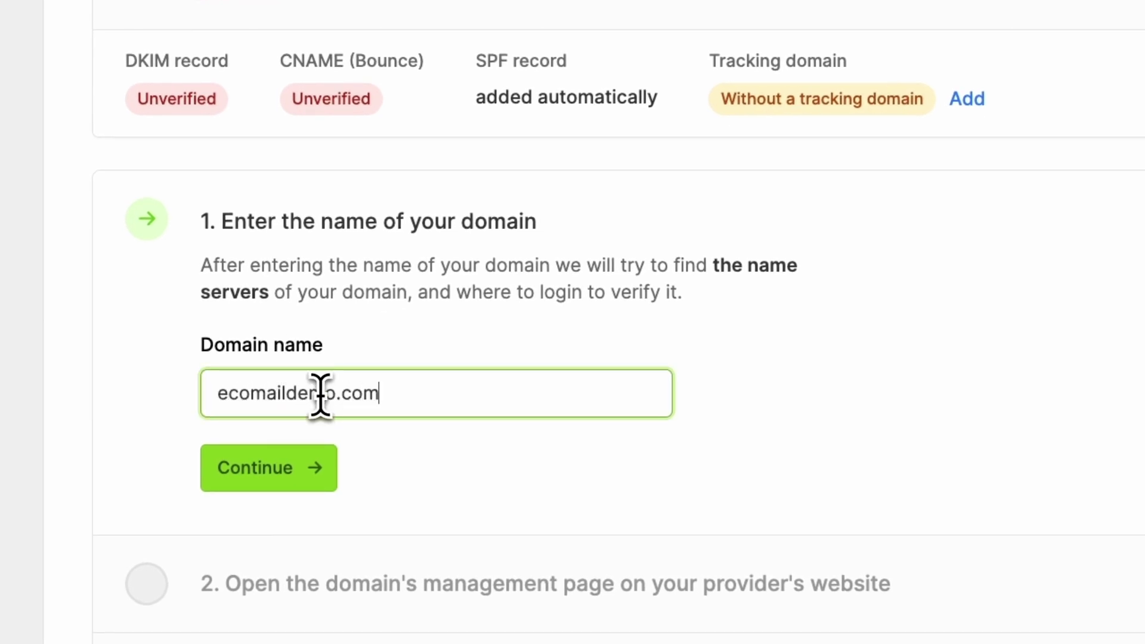
click(279, 468)
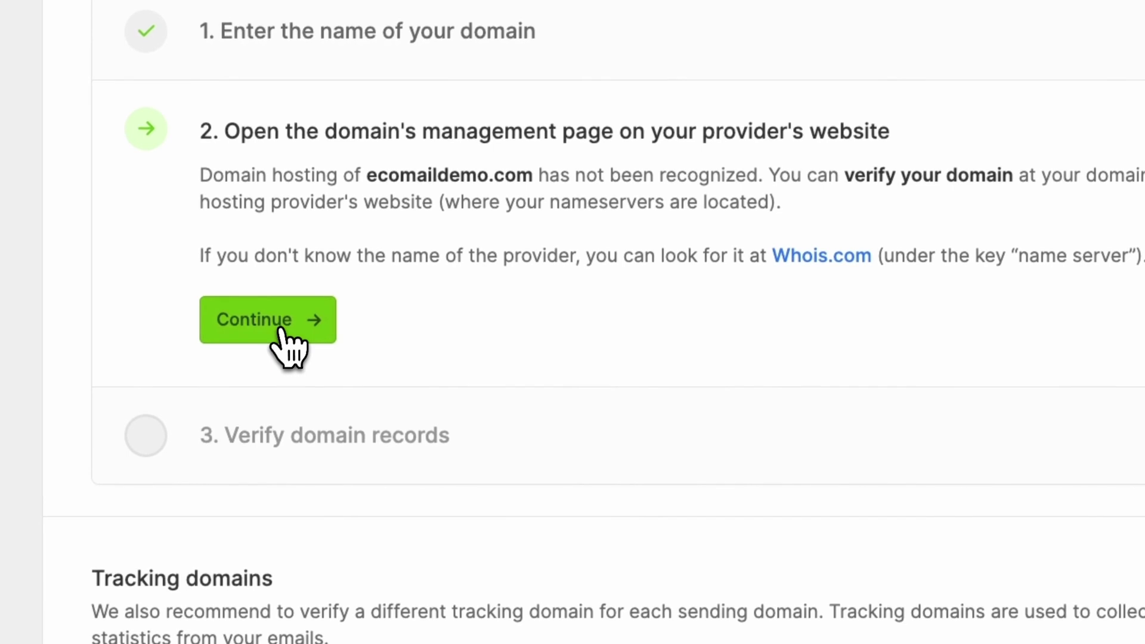
click(249, 368)
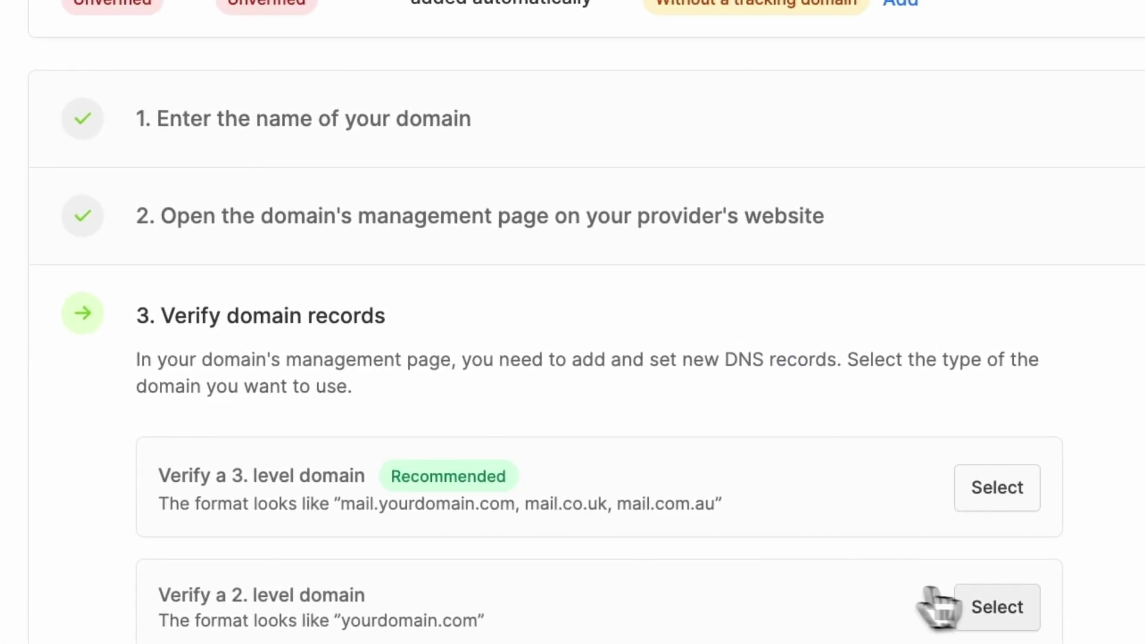
- Choose 'Verify a 2. level domain' and bring up the required DKIM TXT record
click(998, 607)
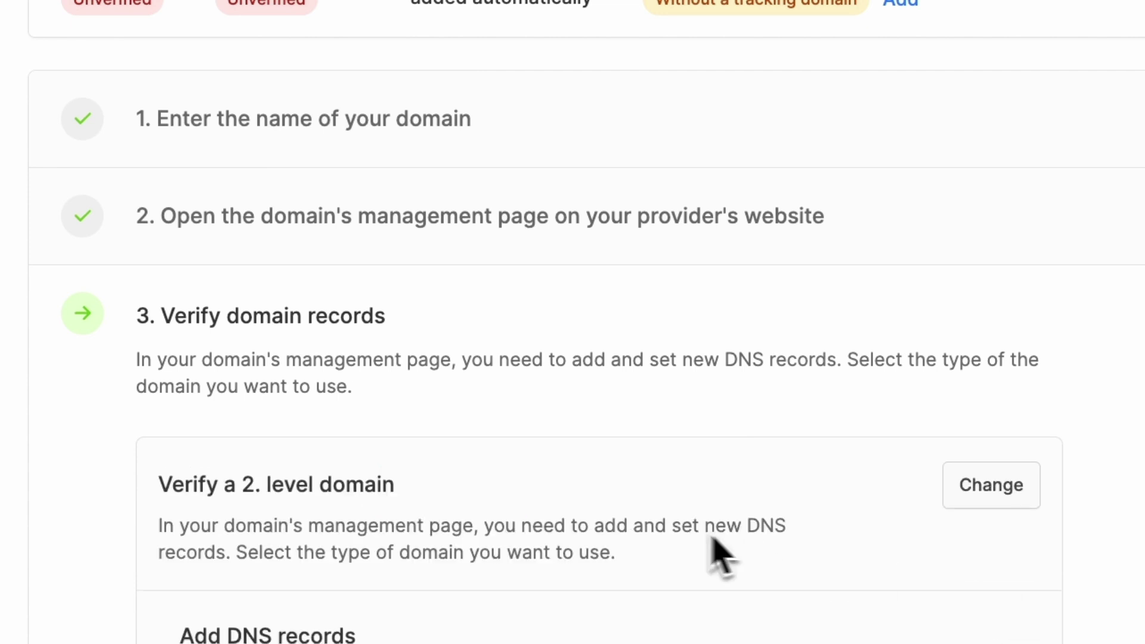
scroll(677, 549, down, 10)
drag(246, 36, 371, 56)
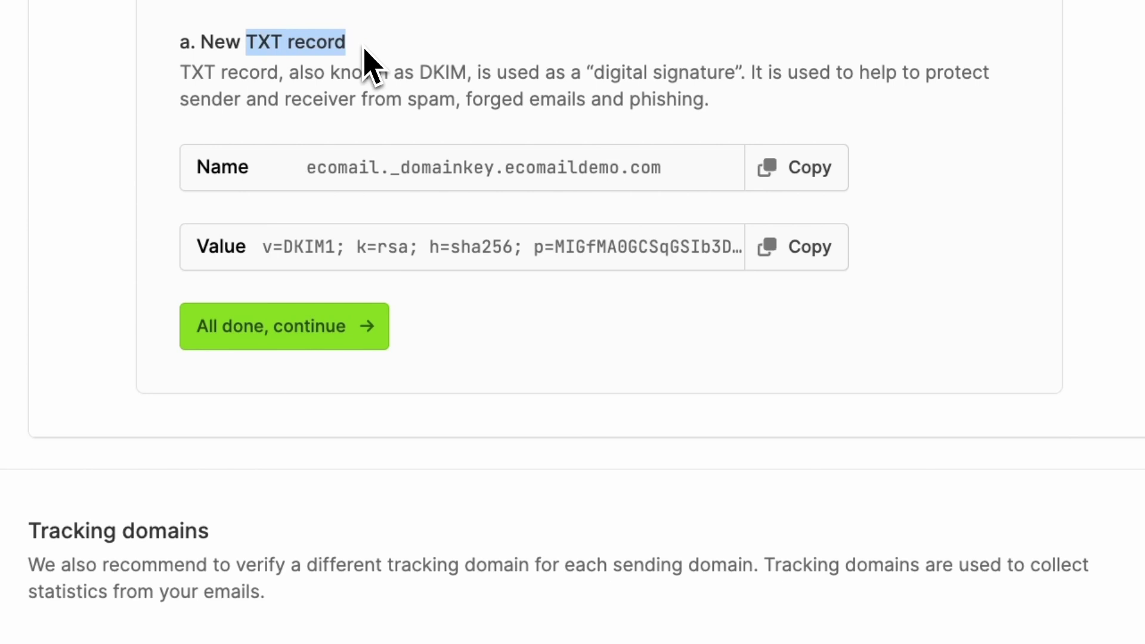
- Save a GoDaddy TXT record ecomail._domainkey.ecomaildemo.com with the DKIM value, then confirm it in Ecomail
click(742, 328)
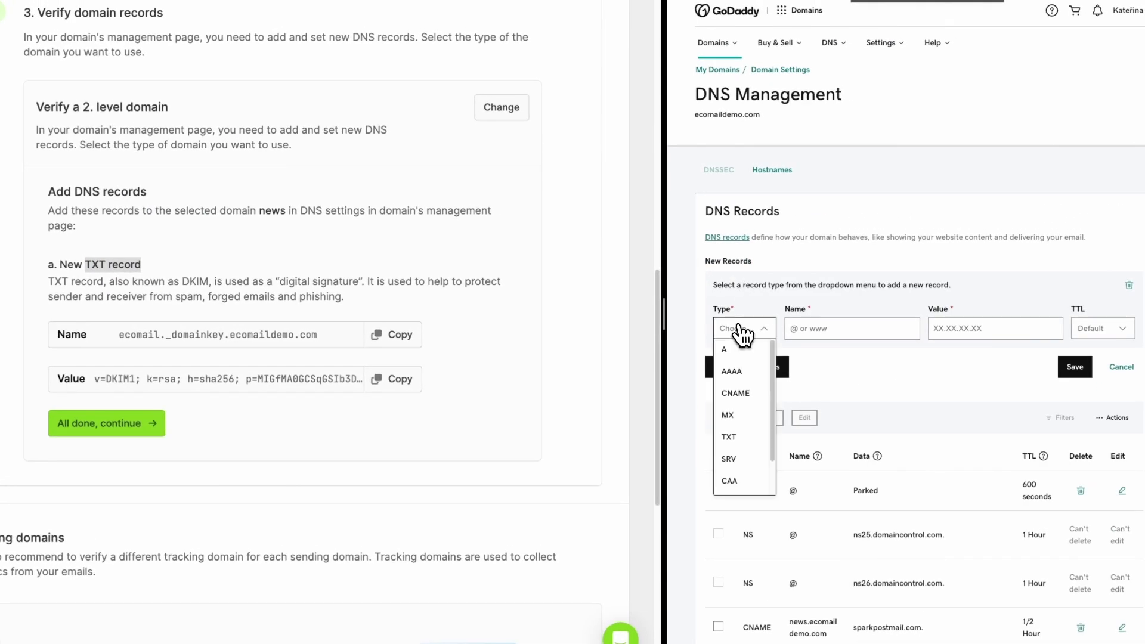
click(745, 436)
click(419, 338)
click(826, 329)
key(ctrl+v)
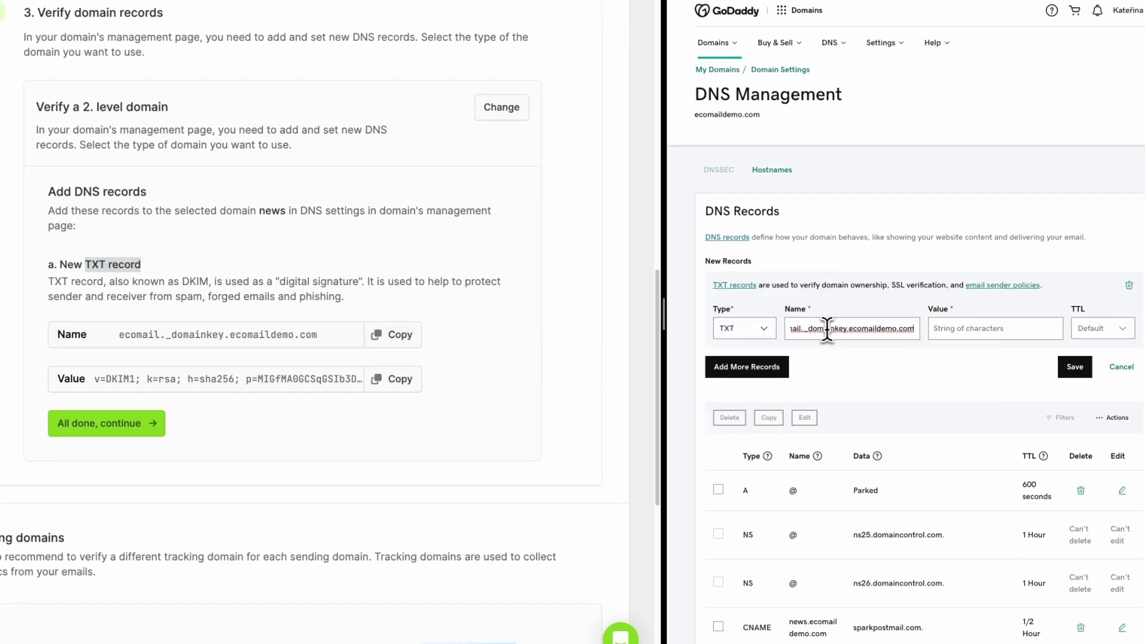
click(391, 381)
click(930, 328)
key(ctrl+v)
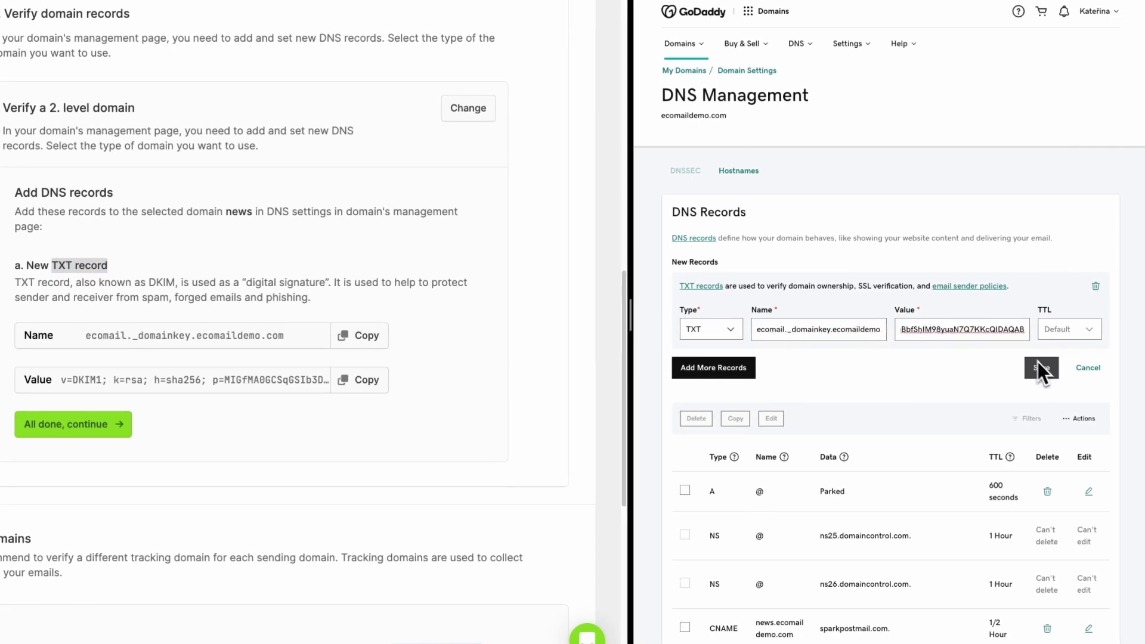
click(1073, 369)
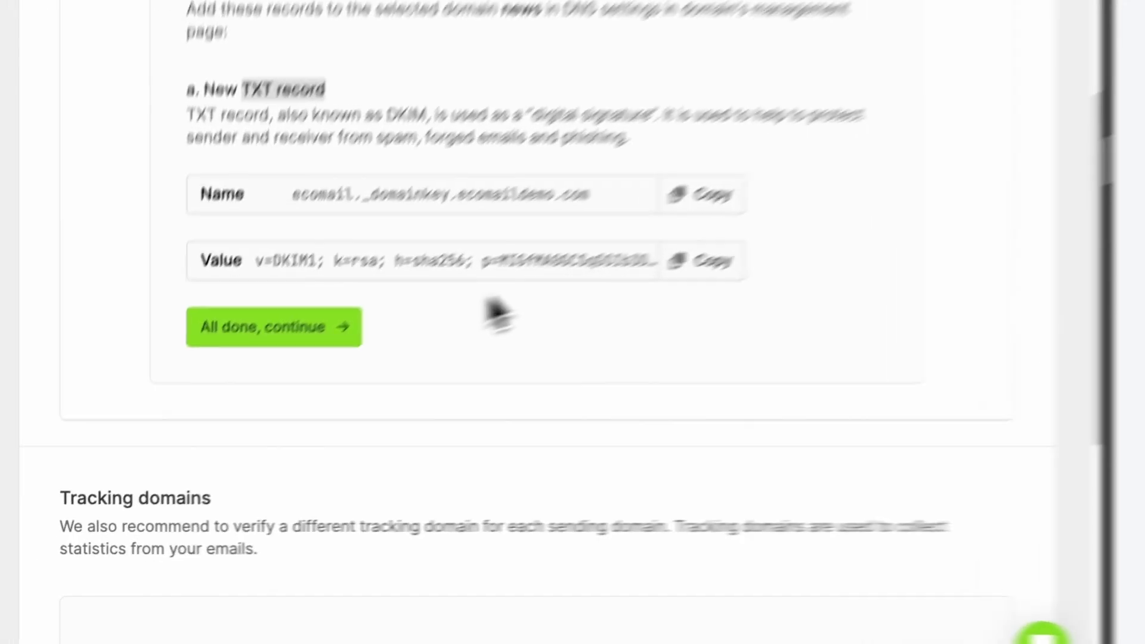
click(327, 340)
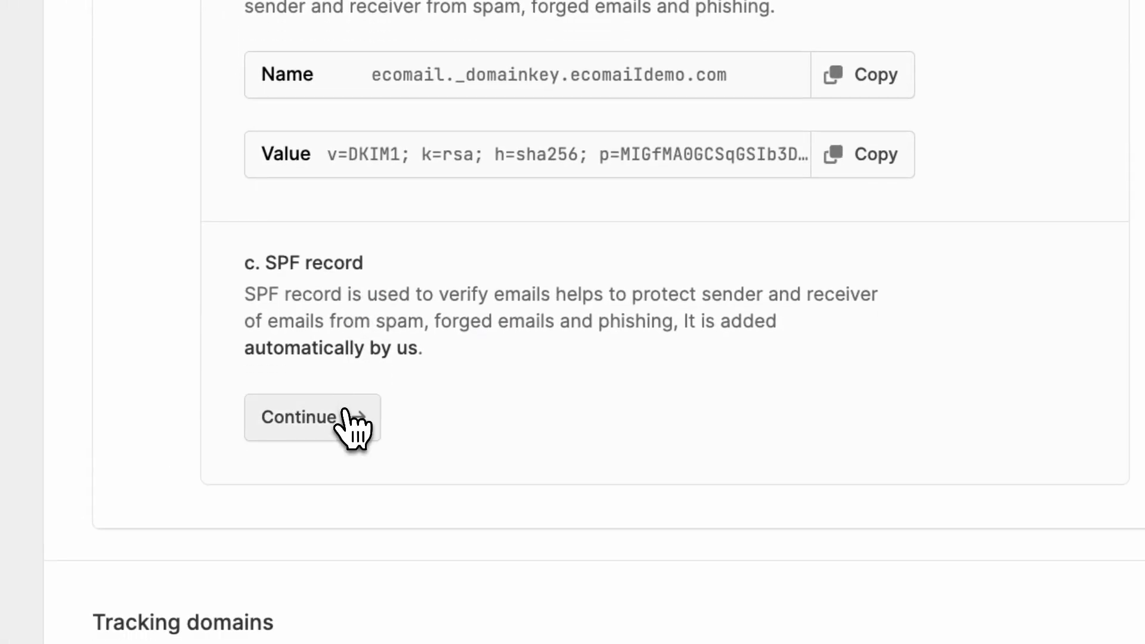
- Continue past the SPF record step and finish the sending-domain setup
click(349, 417)
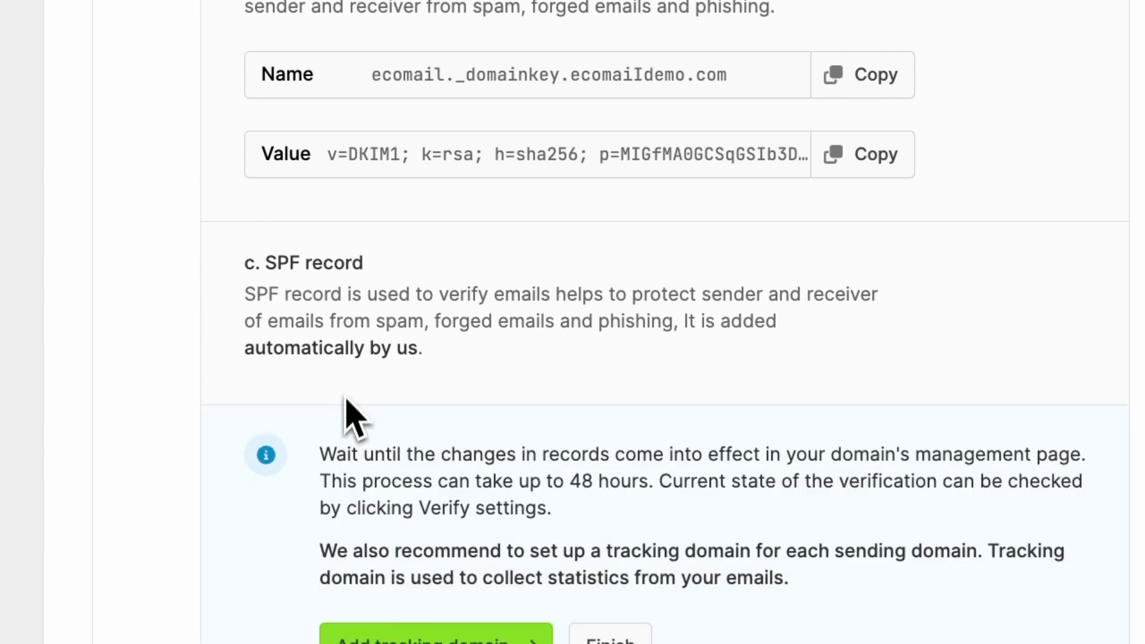
scroll(417, 399, down, 4)
click(623, 400)
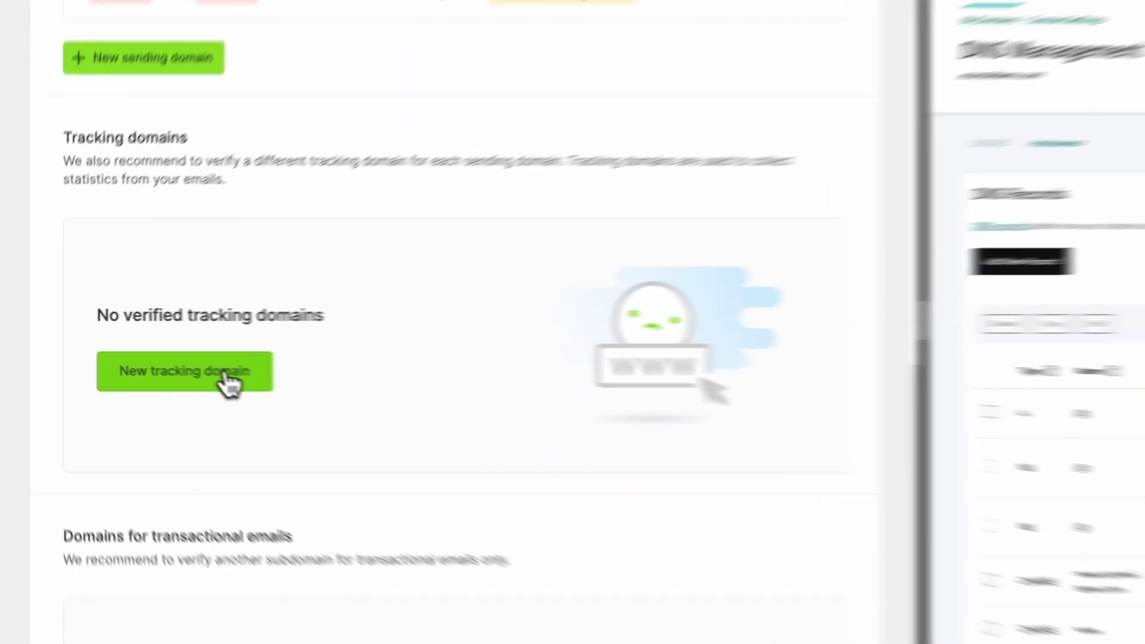
- Start a new tracking domain for ecomaildemo.com and advance to the domain records step
click(169, 368)
click(280, 231)
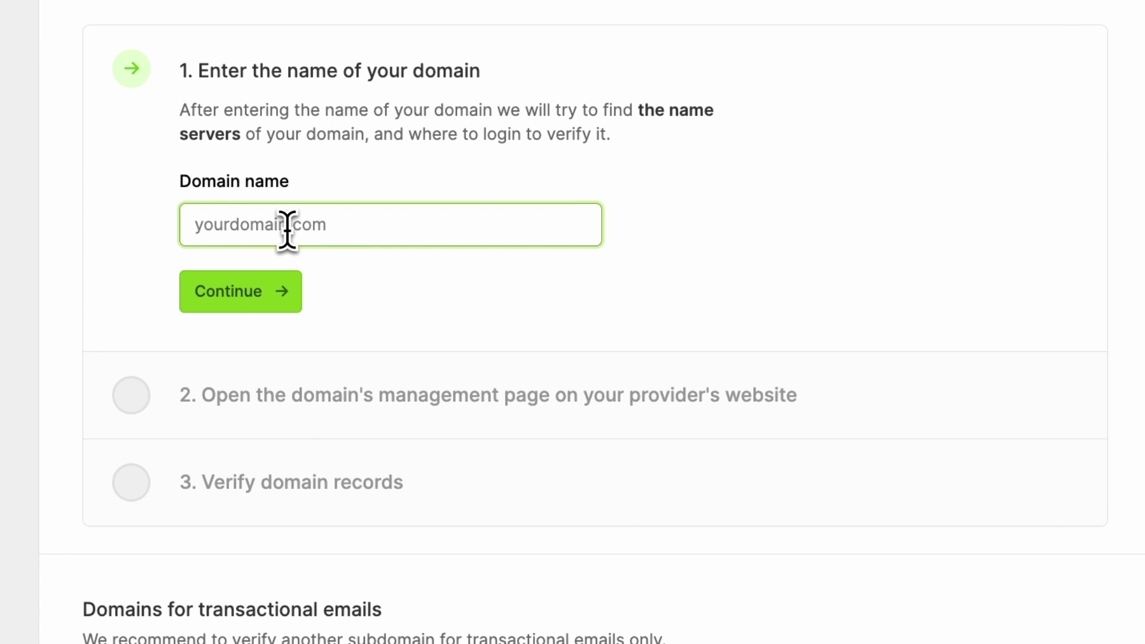
text(ecomaildemo.com)
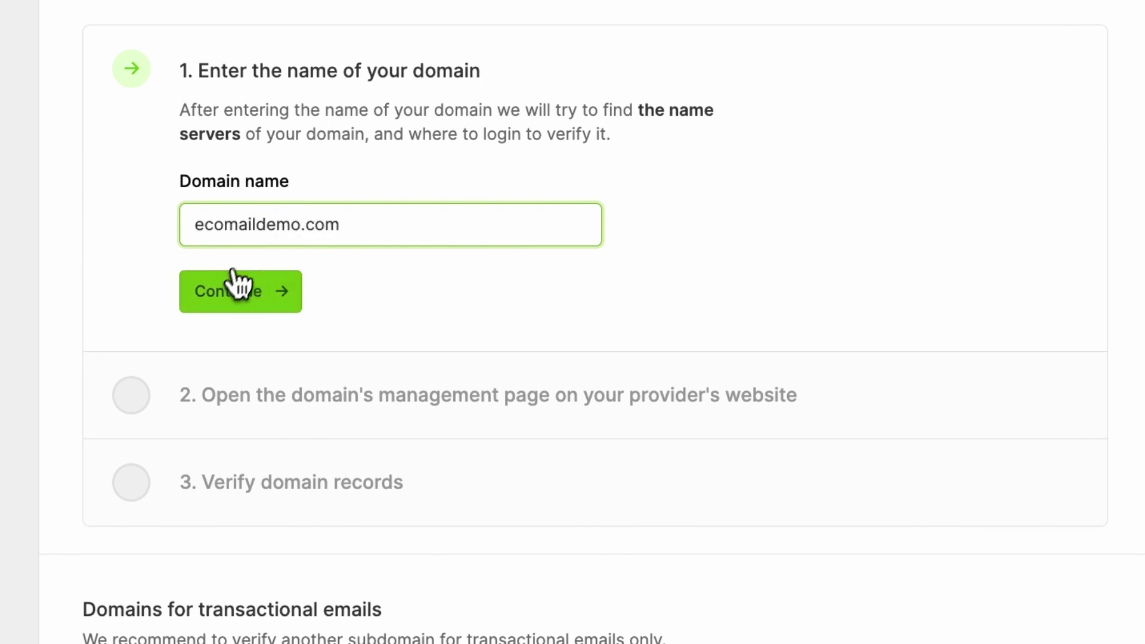
click(226, 286)
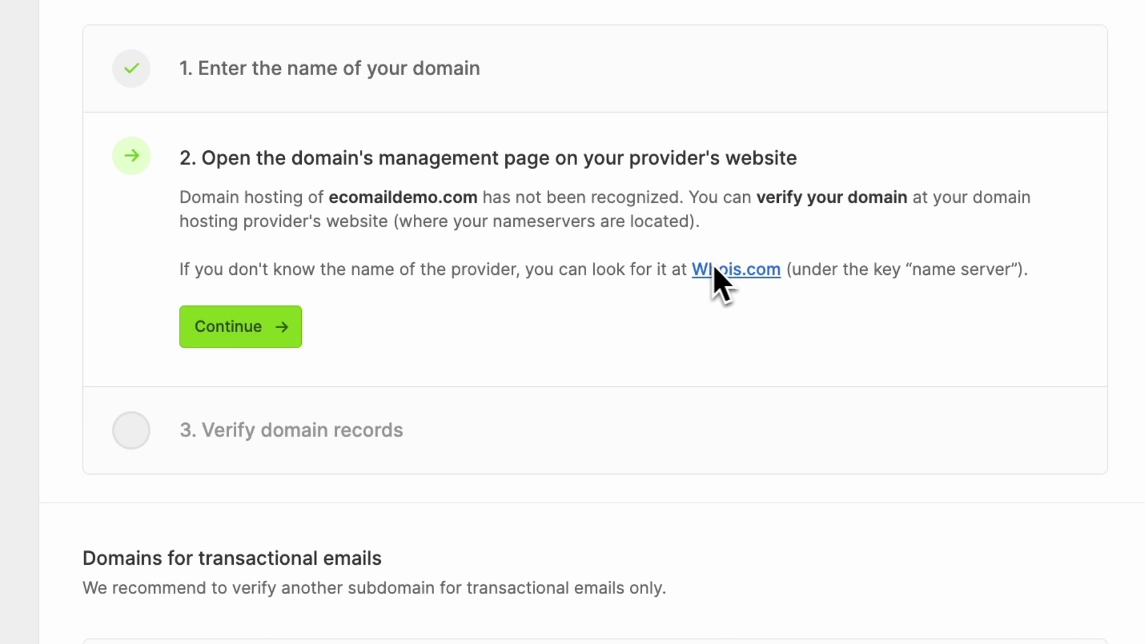
click(265, 326)
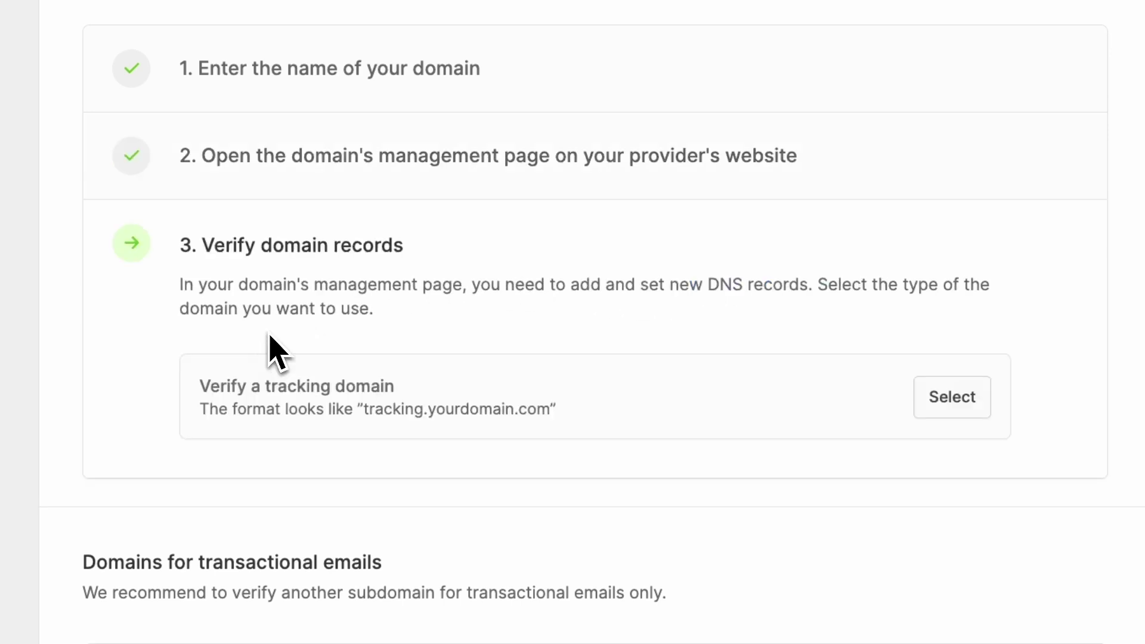
- Choose 'Verify a tracking domain' with subdomain track to show its CNAME to spgo.io
click(957, 405)
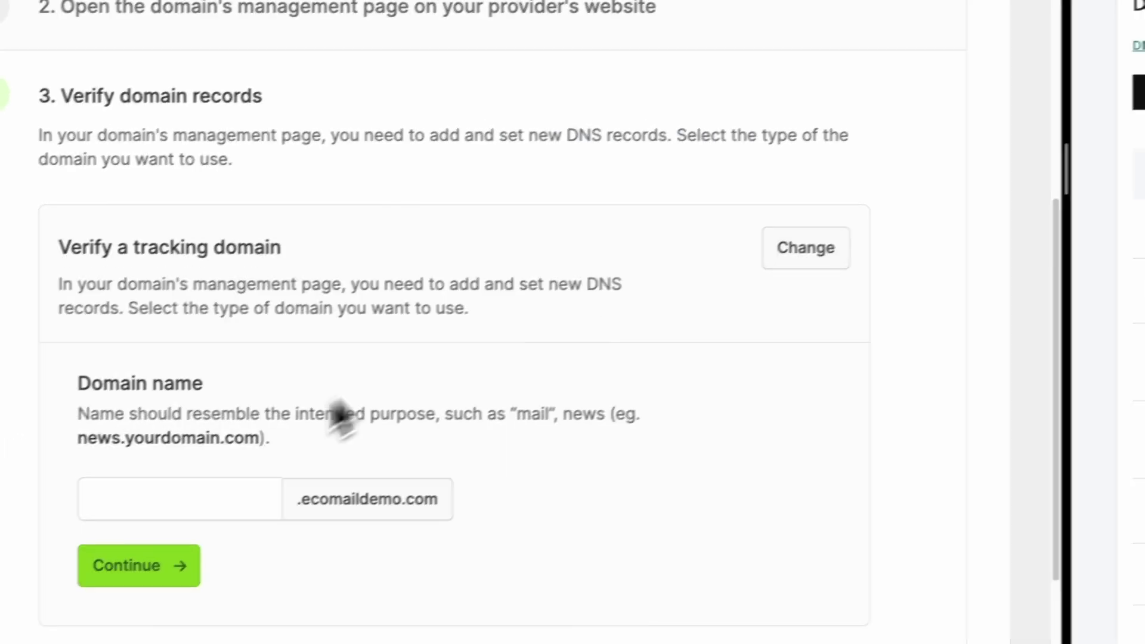
click(173, 506)
text(track)
click(147, 556)
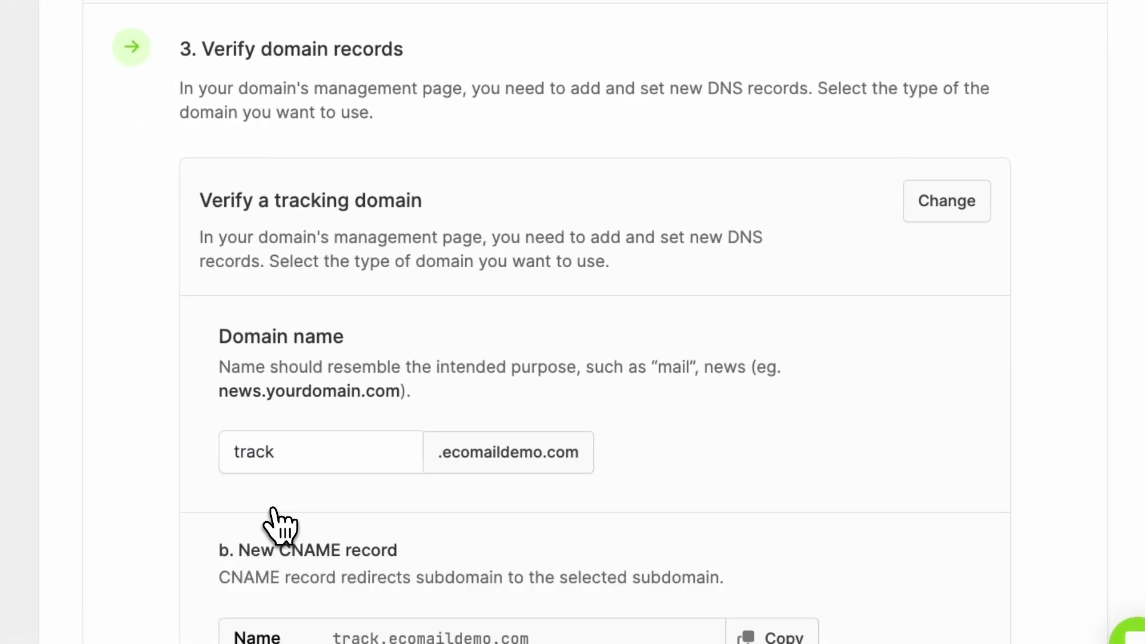
scroll(698, 401, down, 9)
drag(277, 19, 408, 37)
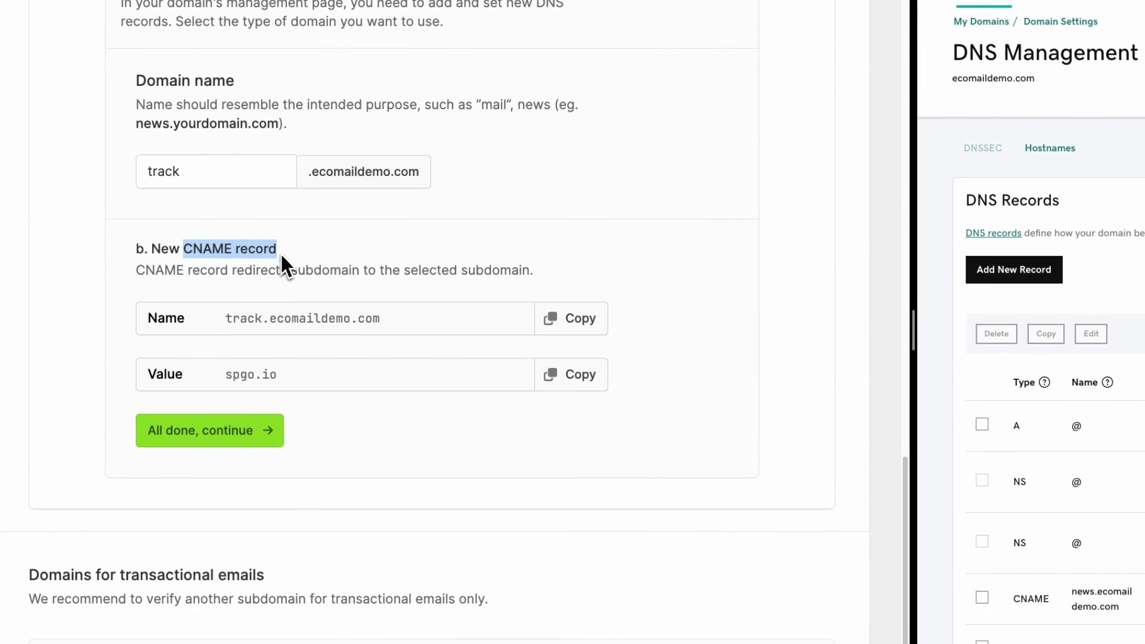
- Add a new CNAME record in GoDaddy named track.ecomaildemo.com, copied from Ecomail
click(1049, 269)
click(1015, 348)
click(1035, 430)
click(353, 307)
click(851, 333)
key(ctrl+v)
- Give the record value spgo.io and a 1/2 Hour TTL, save it, and confirm in Ecomail
click(345, 369)
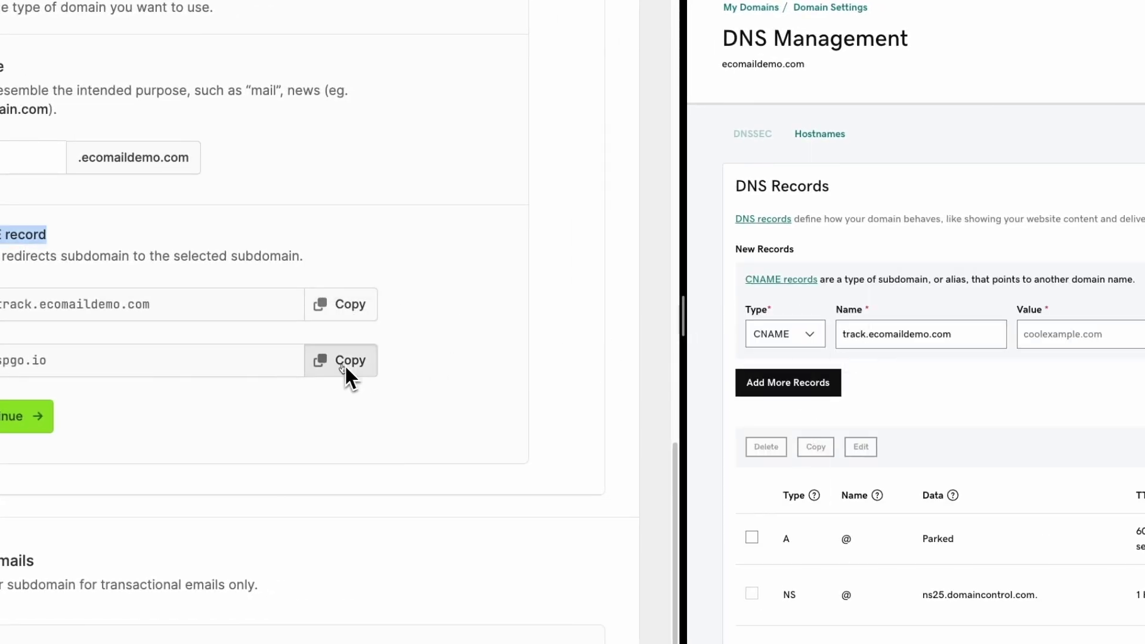
click(1077, 334)
key(ctrl+v)
click(1036, 323)
click(1050, 356)
click(981, 372)
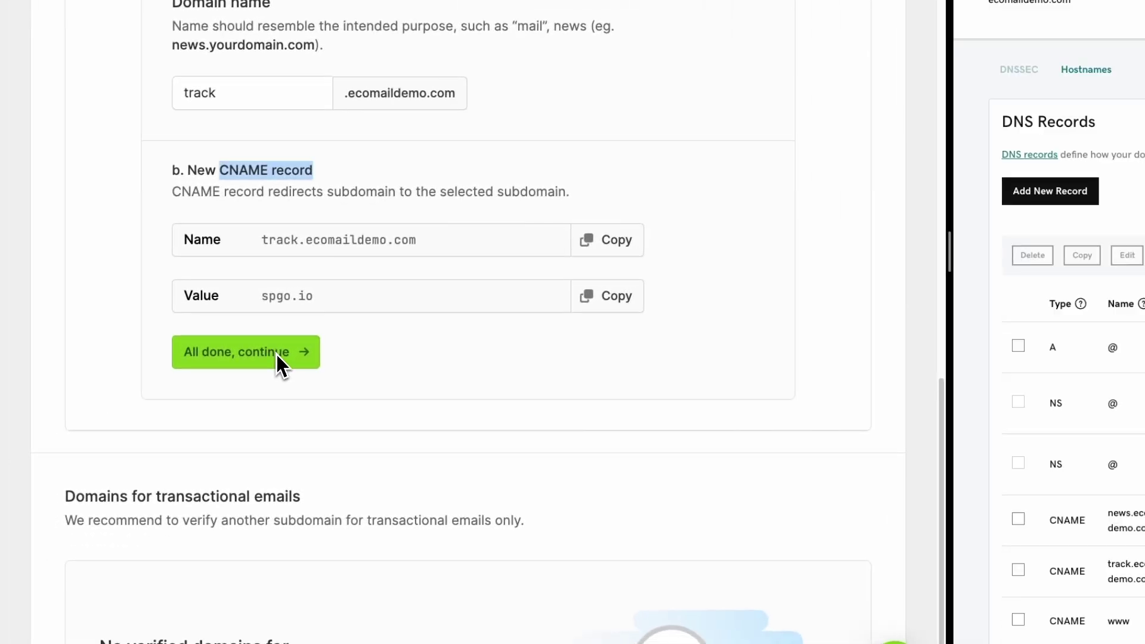
click(277, 354)
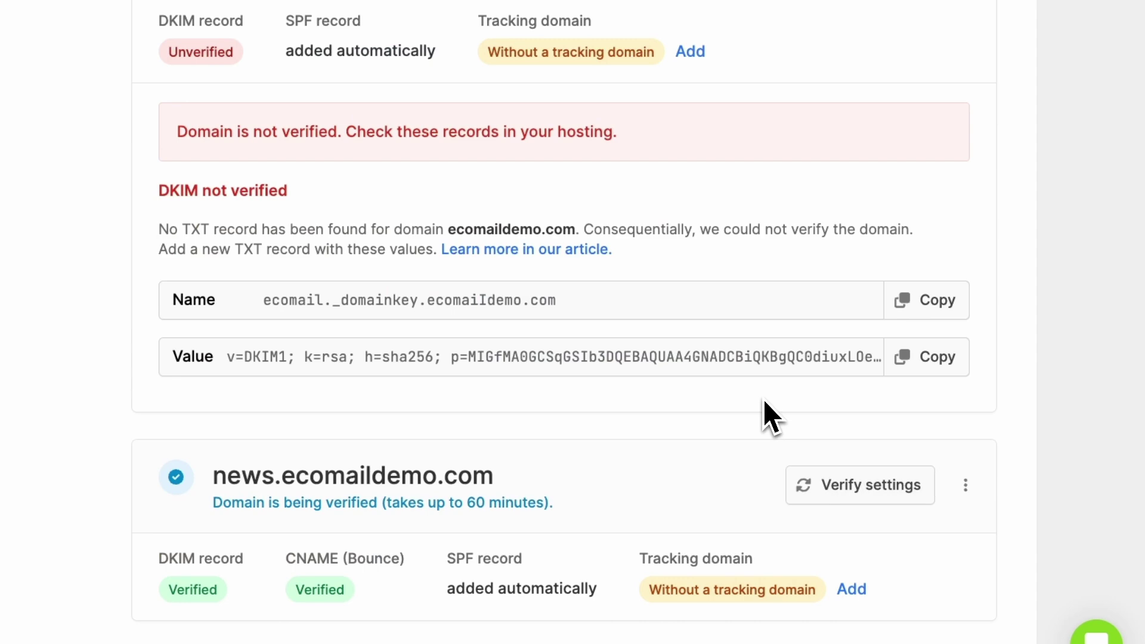
- Re-verify track.ecomaildemo.com and set it as news.ecomaildemo.com's tracking domain
scroll(763, 399, down, 6)
click(822, 357)
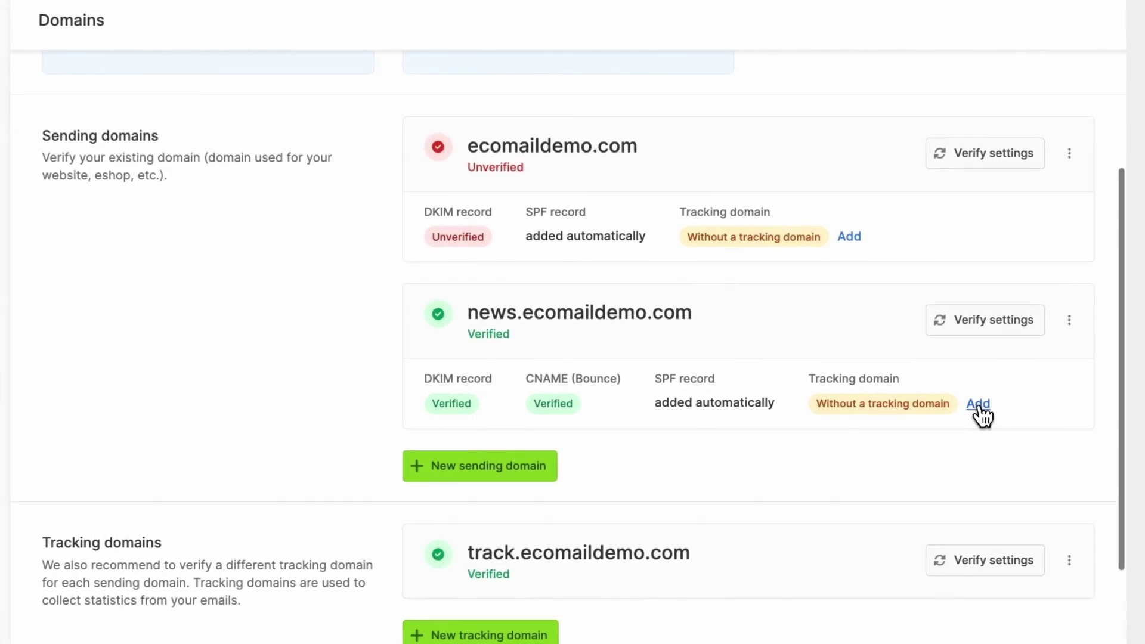
click(967, 403)
click(351, 132)
click(348, 161)
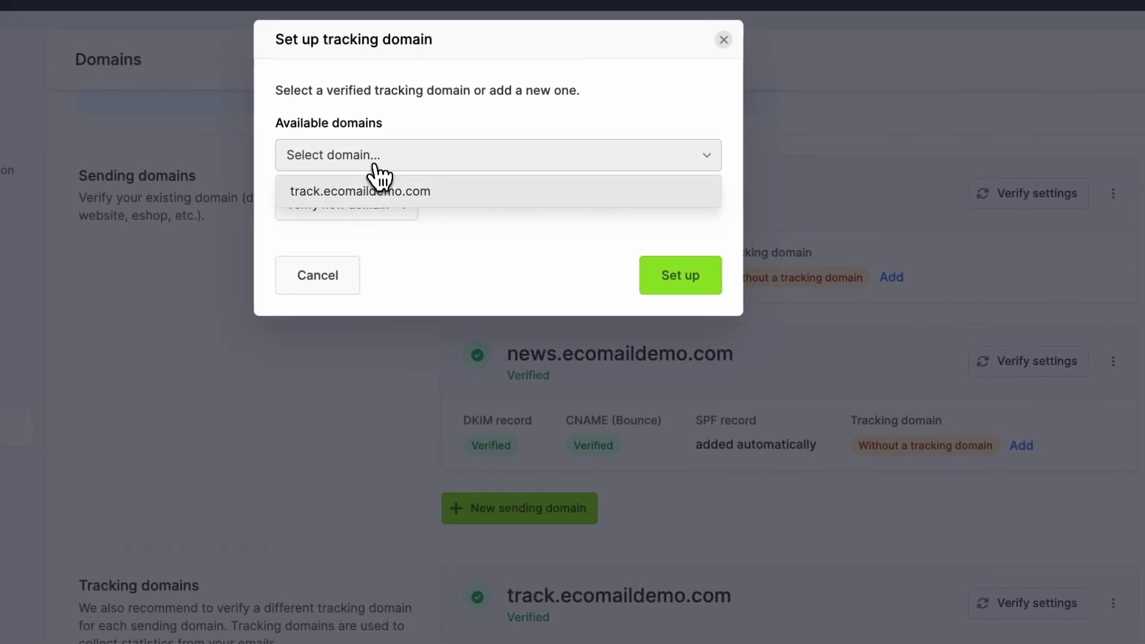
click(695, 275)
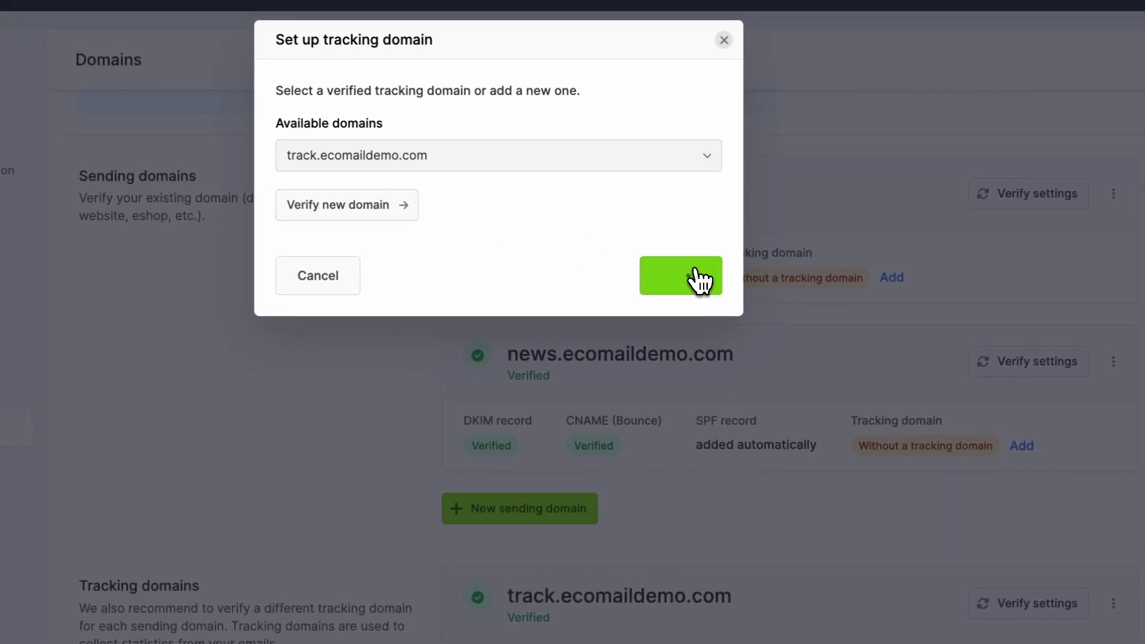